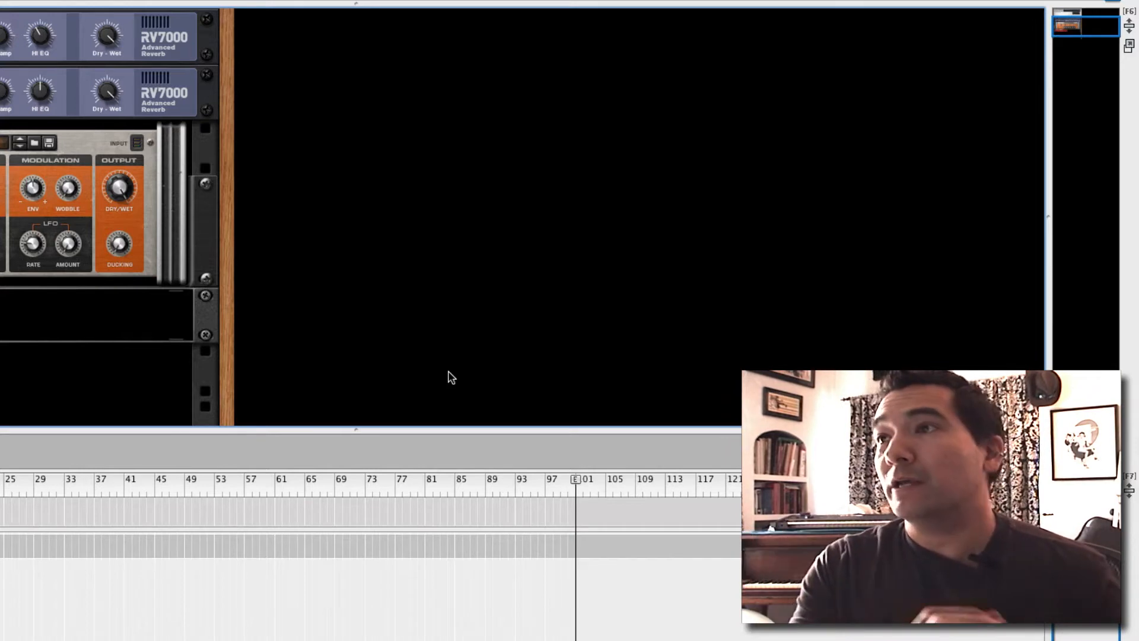
Create a new Combinator in an empty part of the rack
right_click(448, 151)
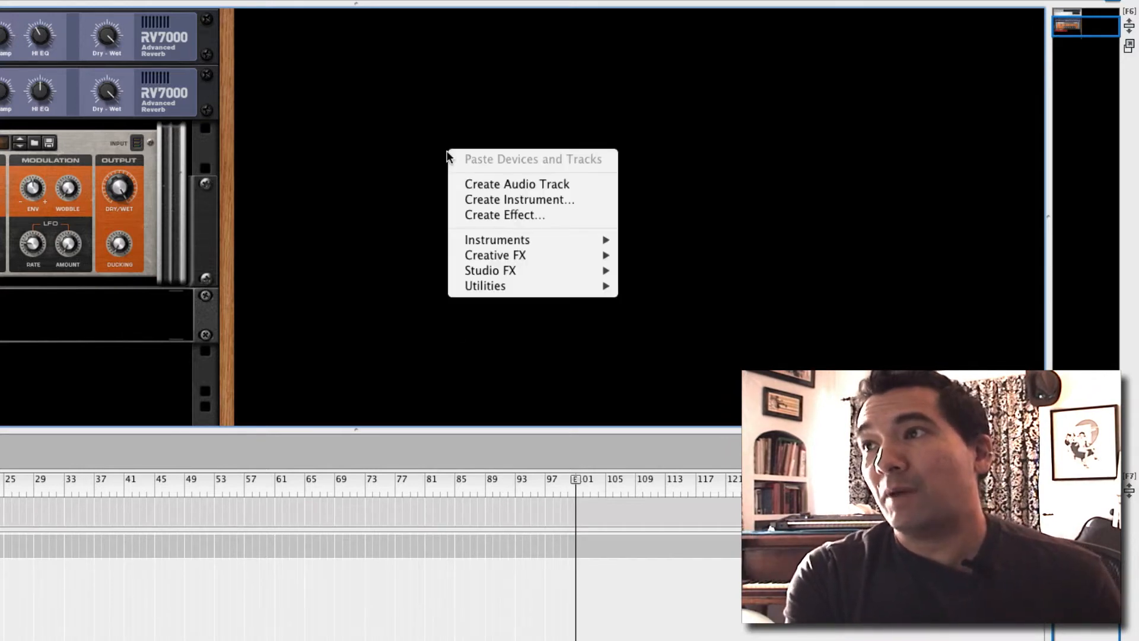
mouse_move(550, 283)
click(649, 285)
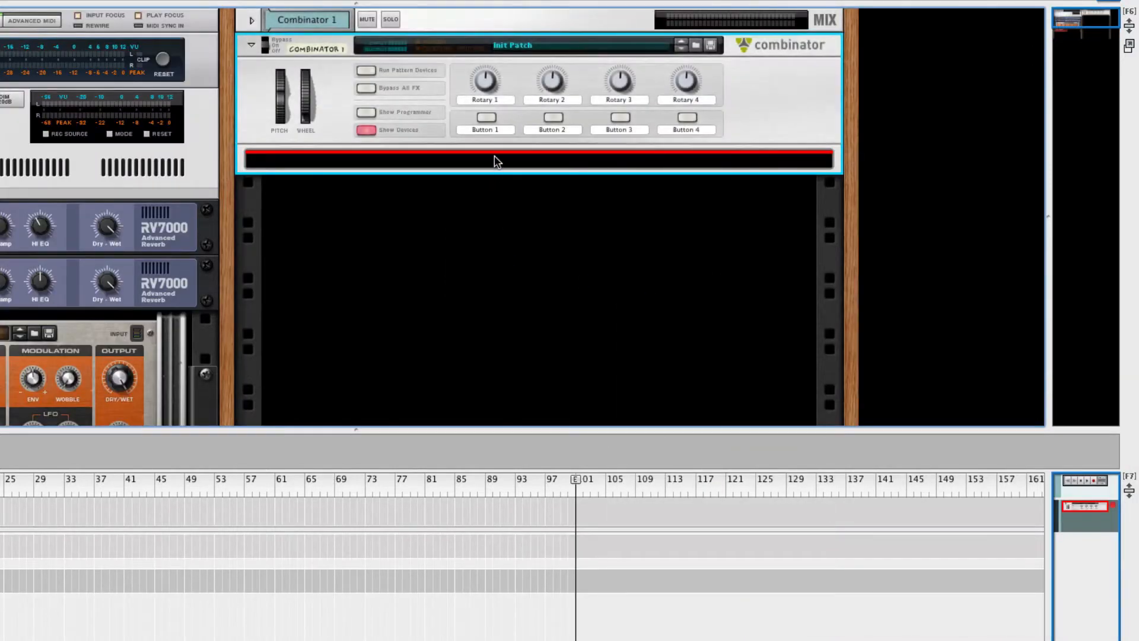
Add a Line Mixer 6:2 inside the Combinator
right_click(496, 165)
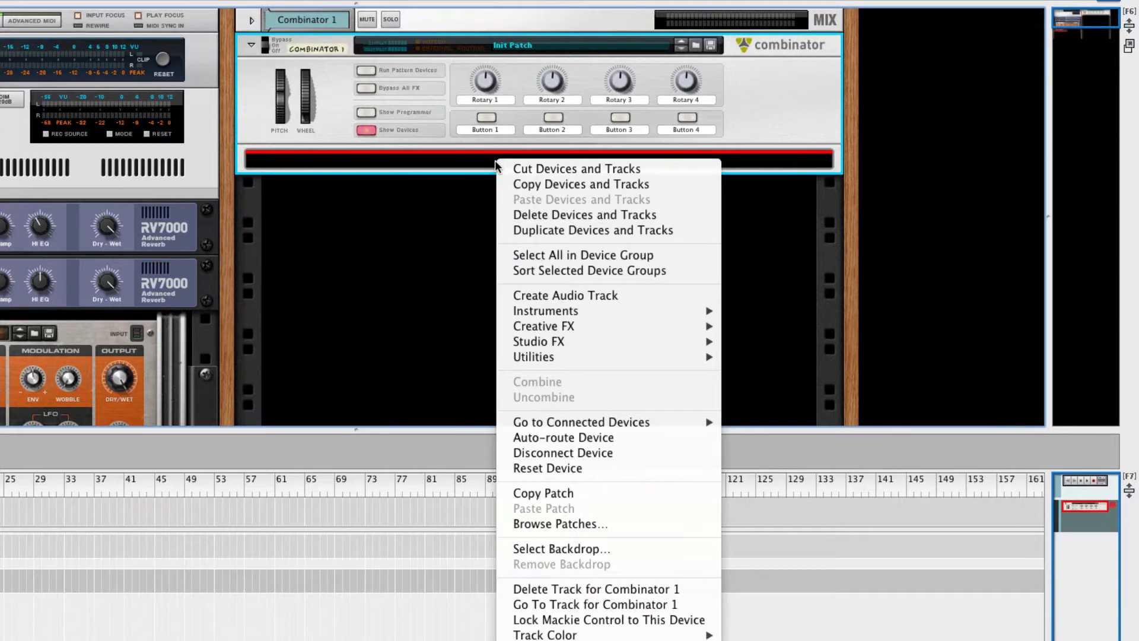
mouse_move(612, 344)
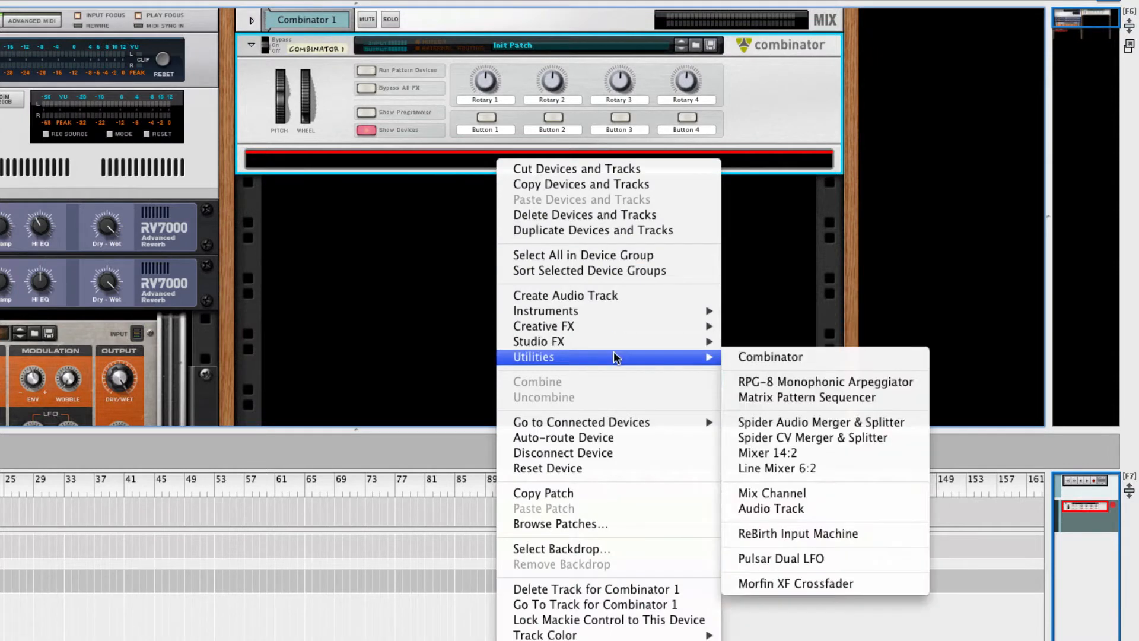
mouse_move(710, 355)
click(814, 468)
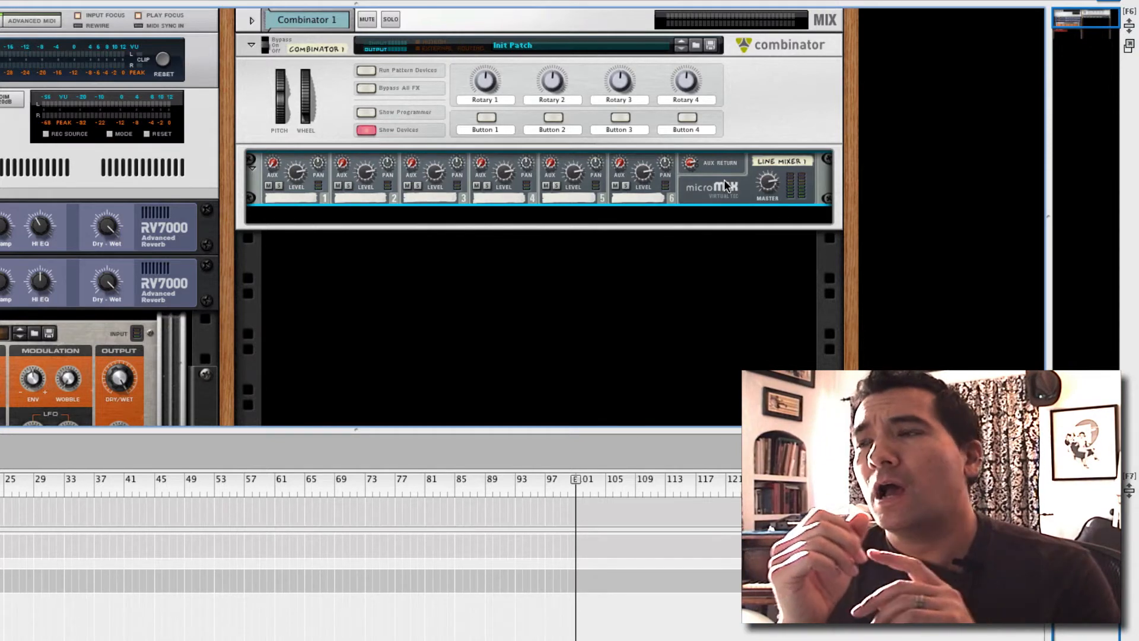
Insert a PH-90 Phaser into the Combinator and drag it above Line Mixer 1
right_click(723, 180)
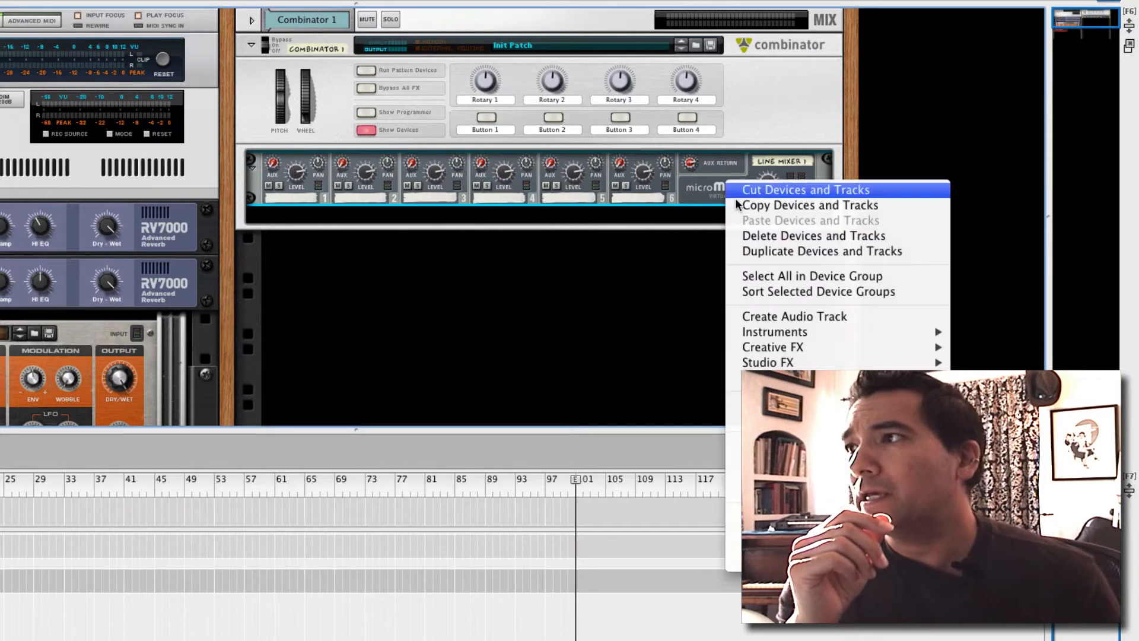
mouse_move(781, 363)
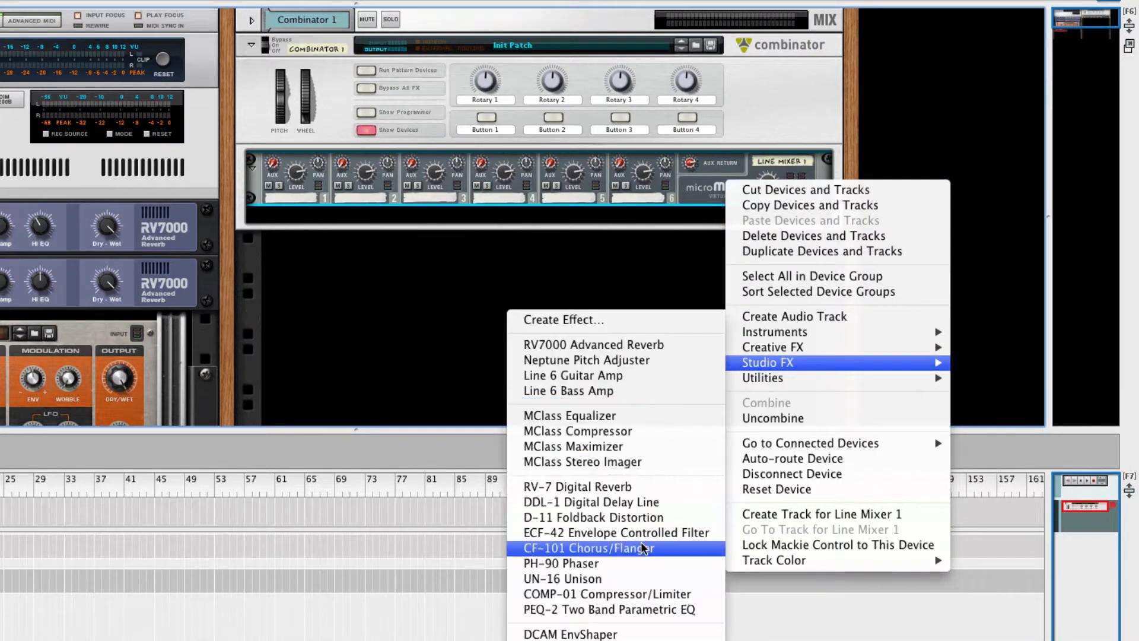
click(633, 565)
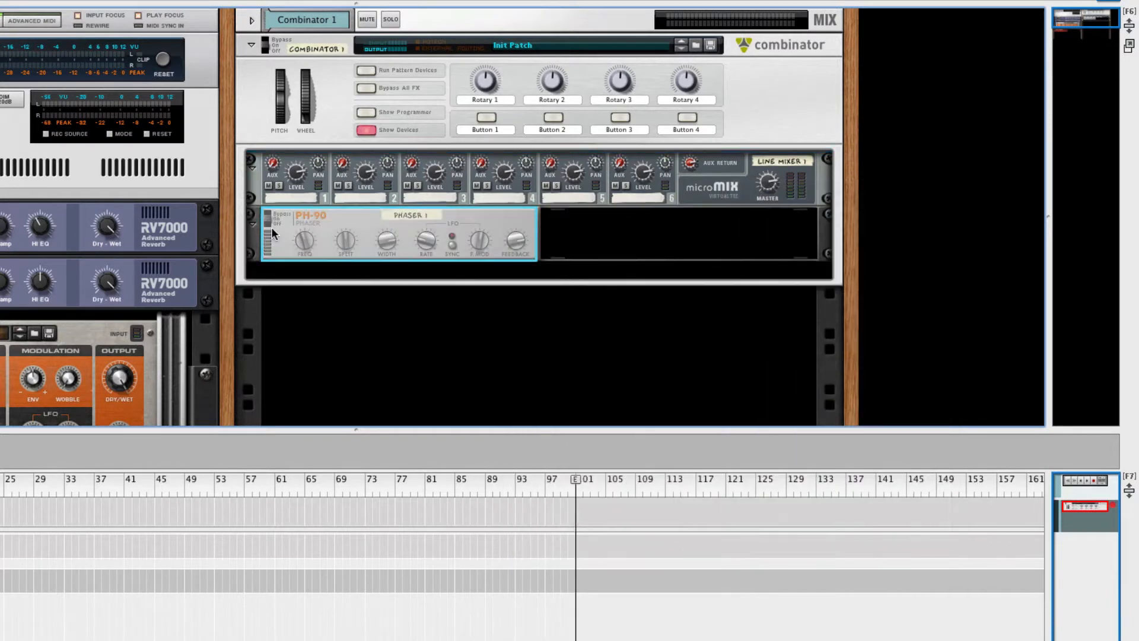
drag(282, 235, 291, 161)
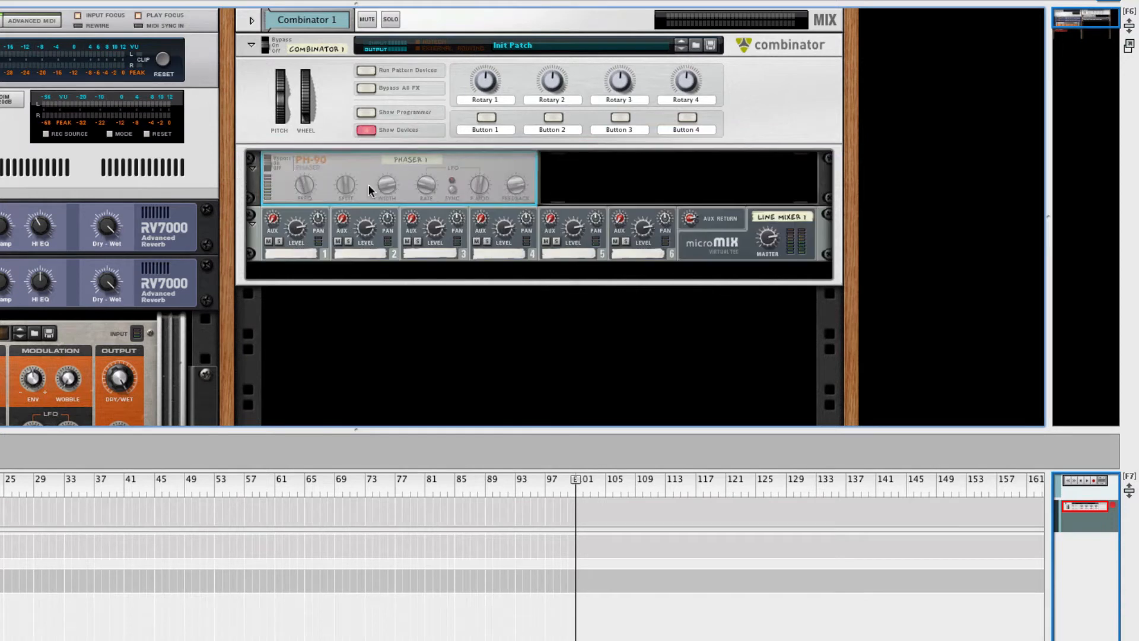
click(707, 245)
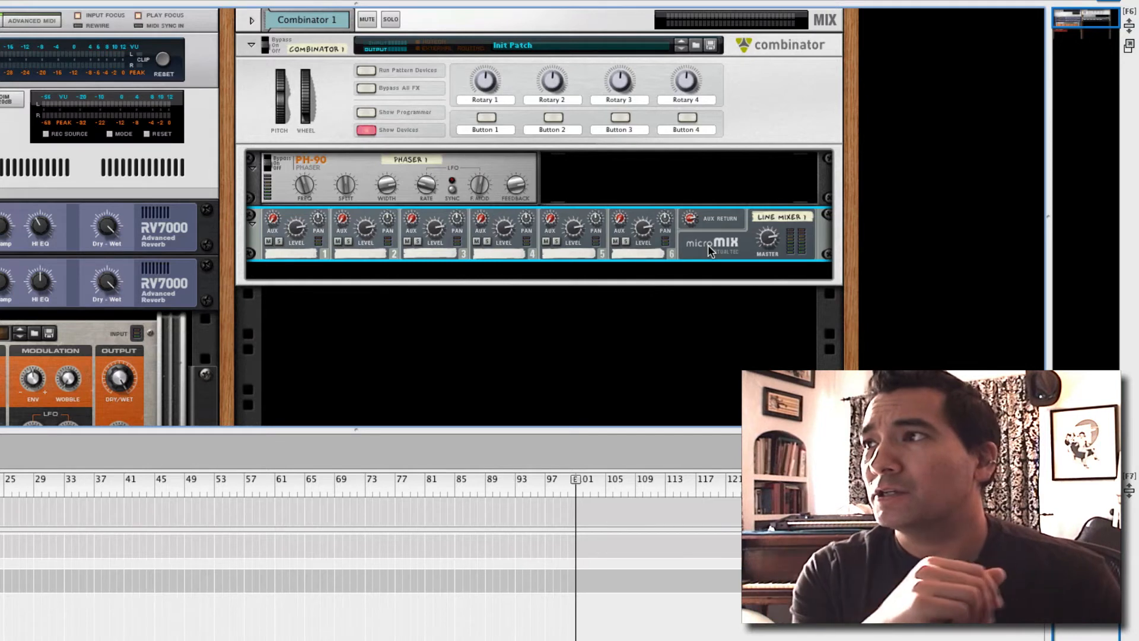
Add a Korg Polysix to the Combinator, feeding Line Mixer 1 channel 1
right_click(709, 249)
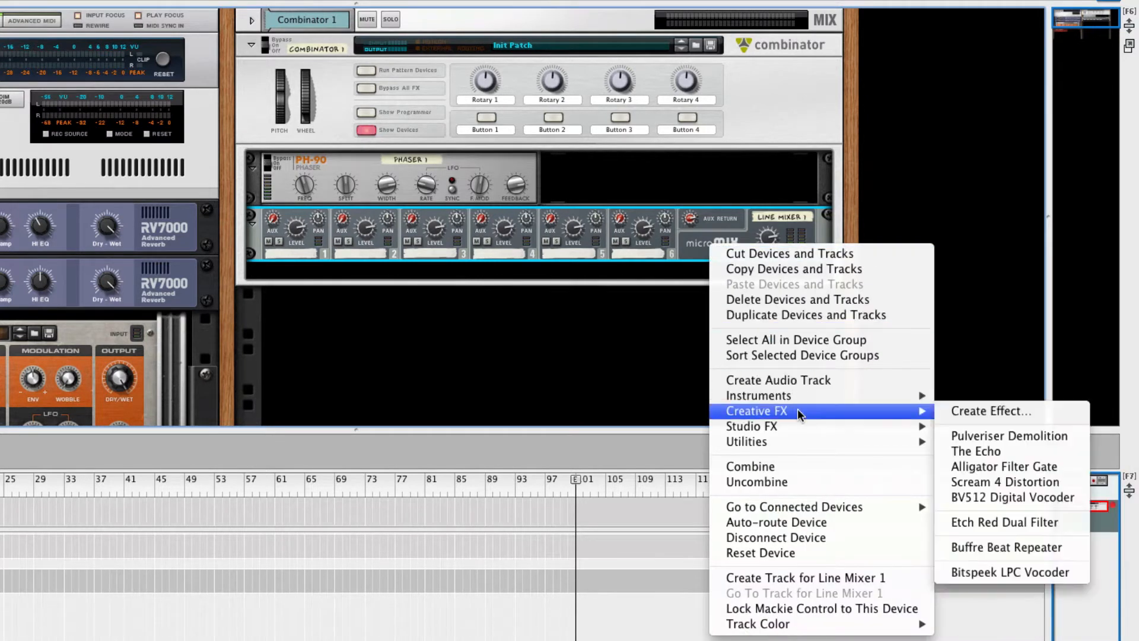
mouse_move(802, 399)
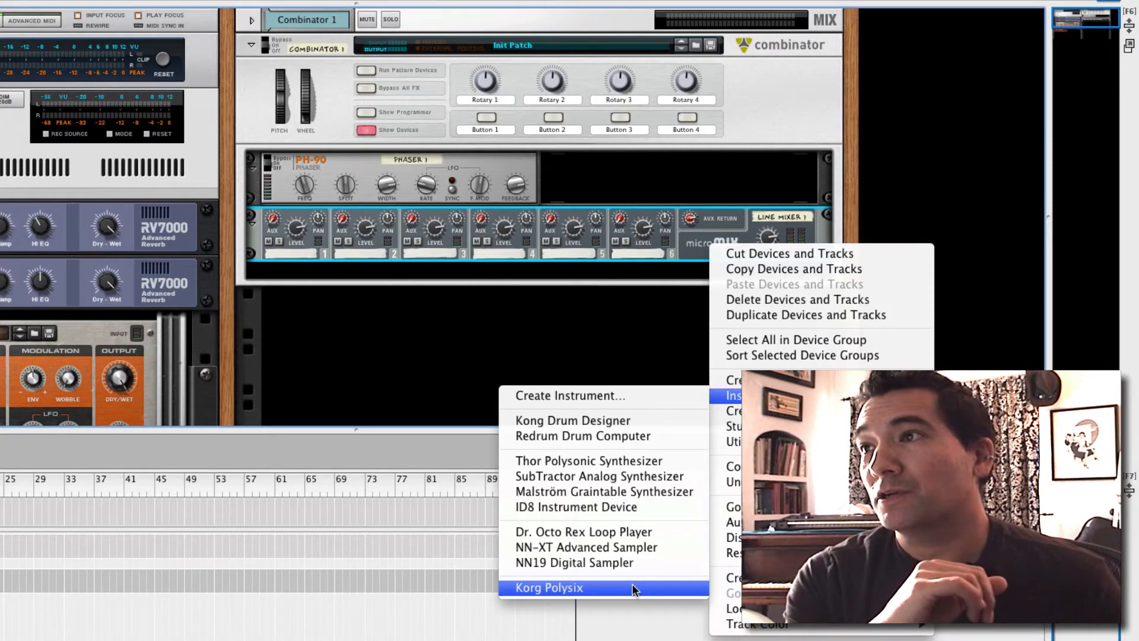
click(634, 589)
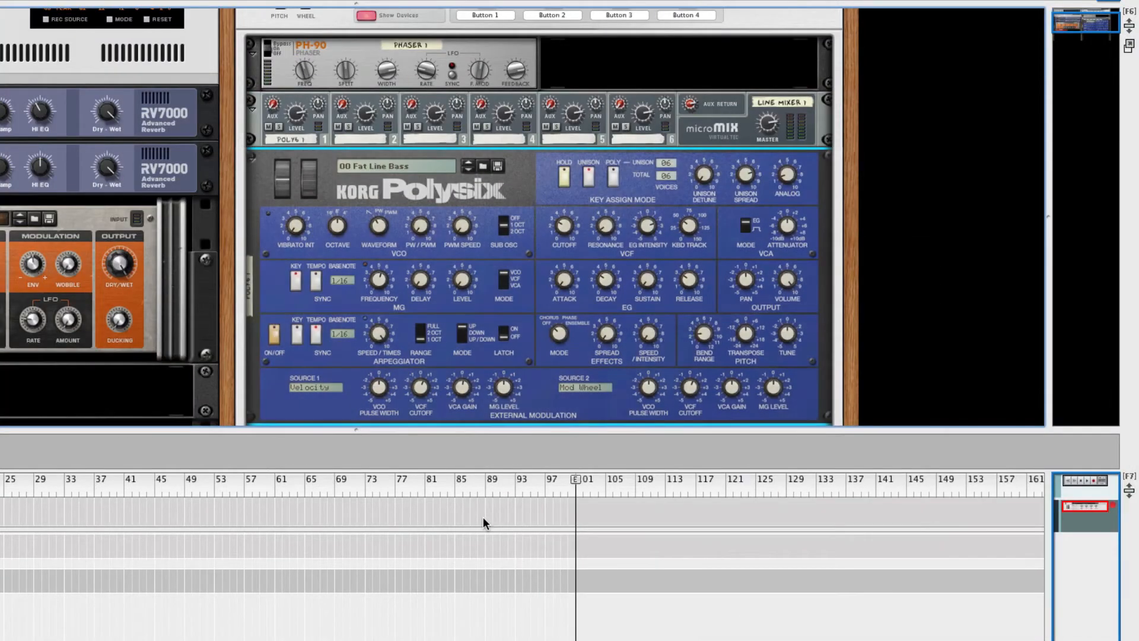
mouse_move(470, 286)
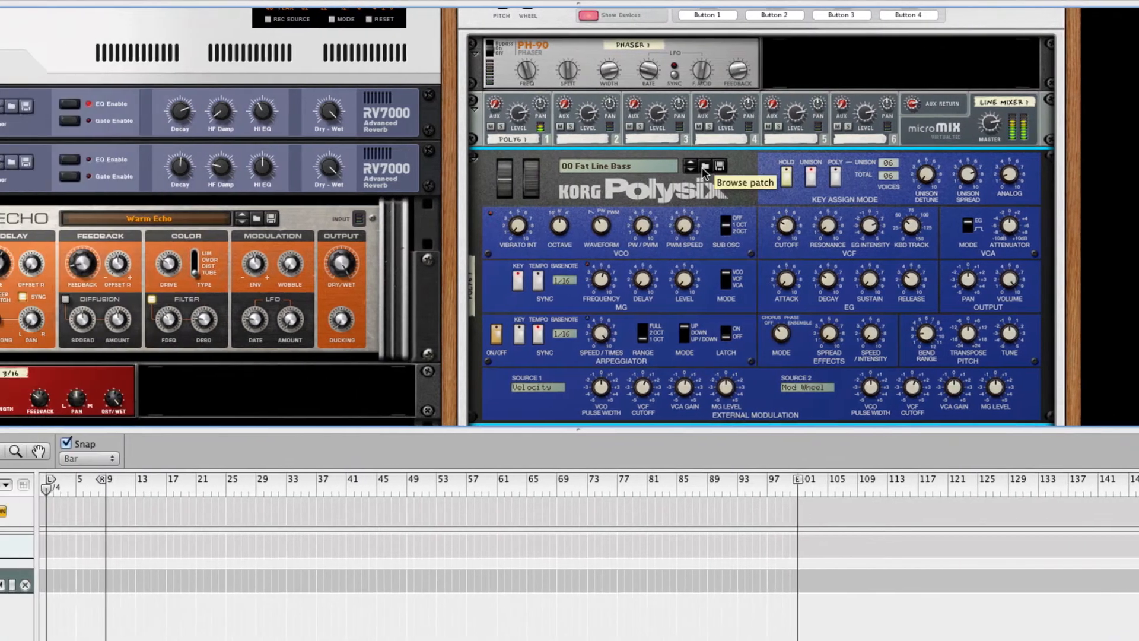
Preview the Polysix bass patches and load 02 Square Bass
click(715, 167)
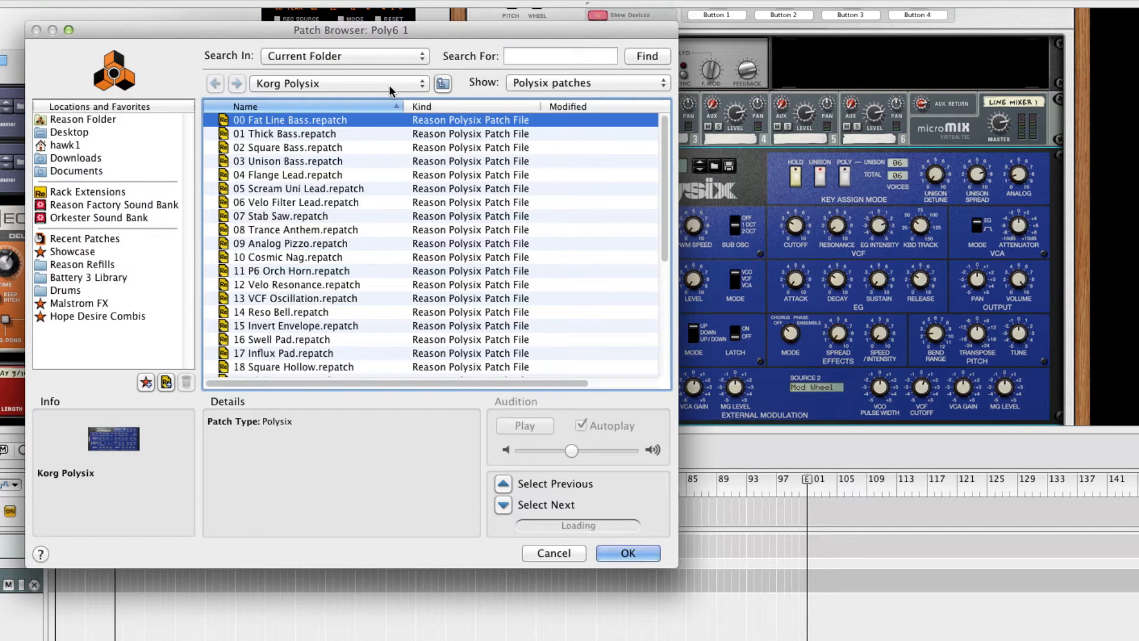
click(318, 135)
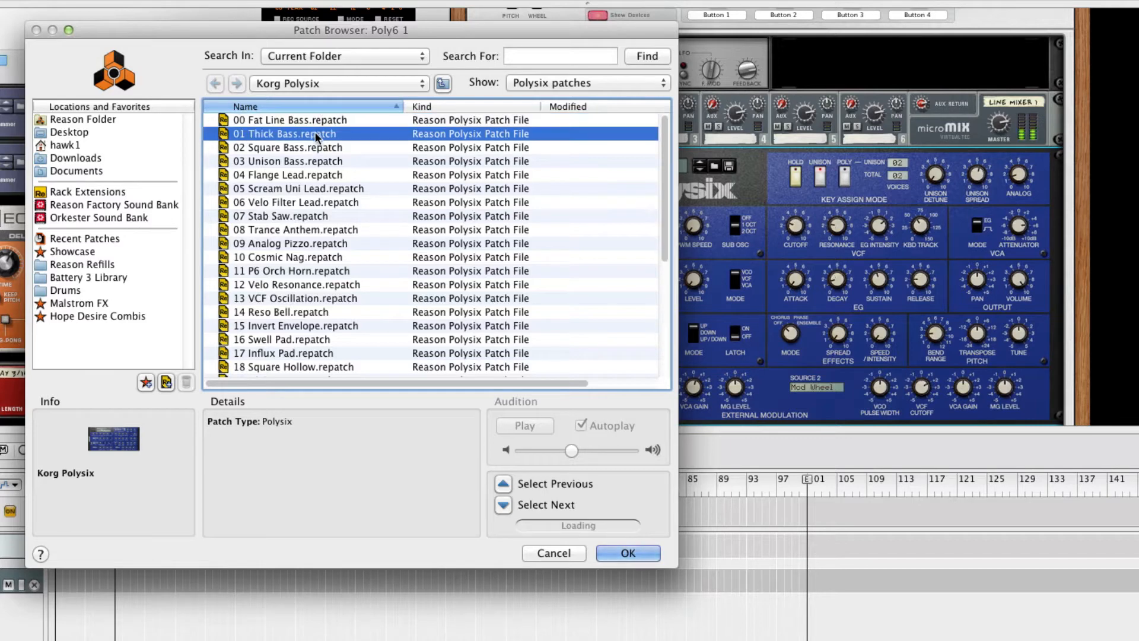
click(301, 148)
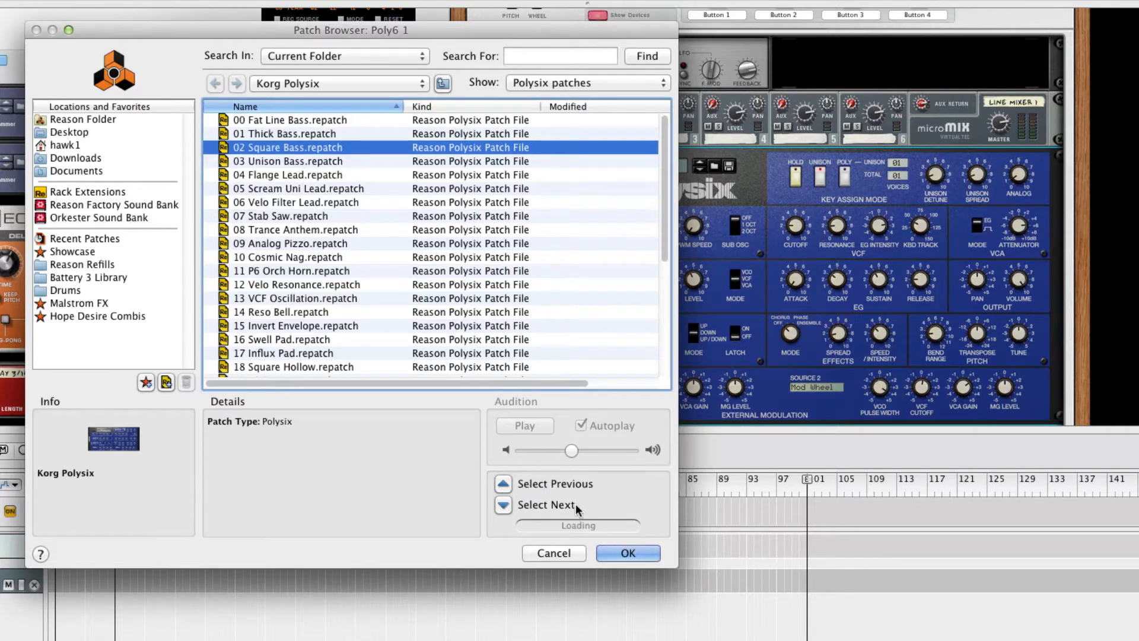
click(627, 553)
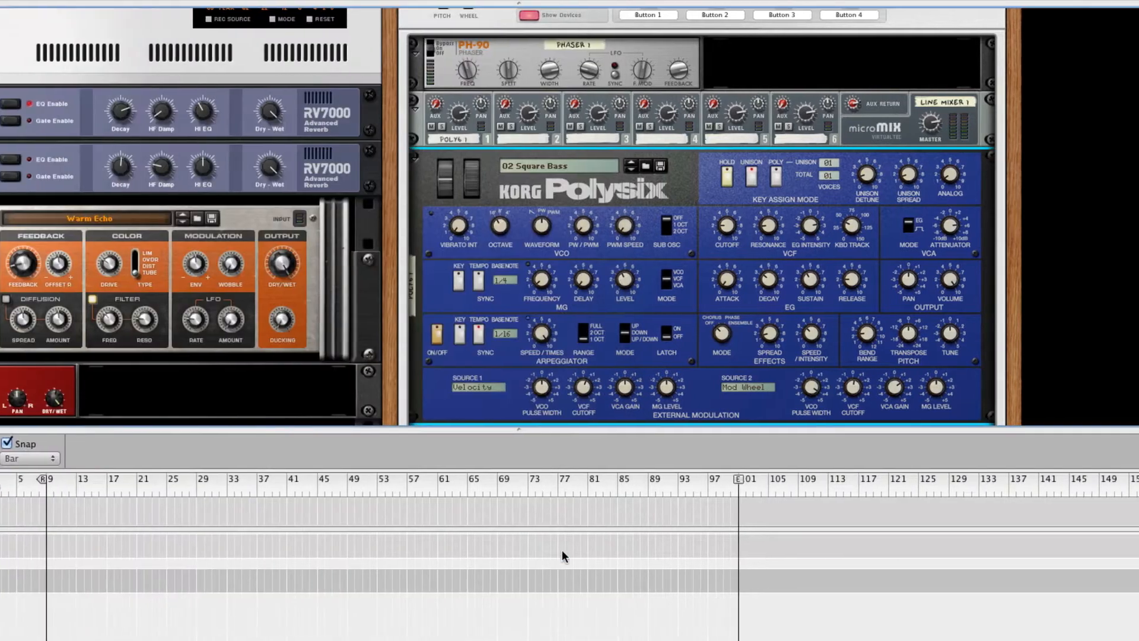
click(711, 135)
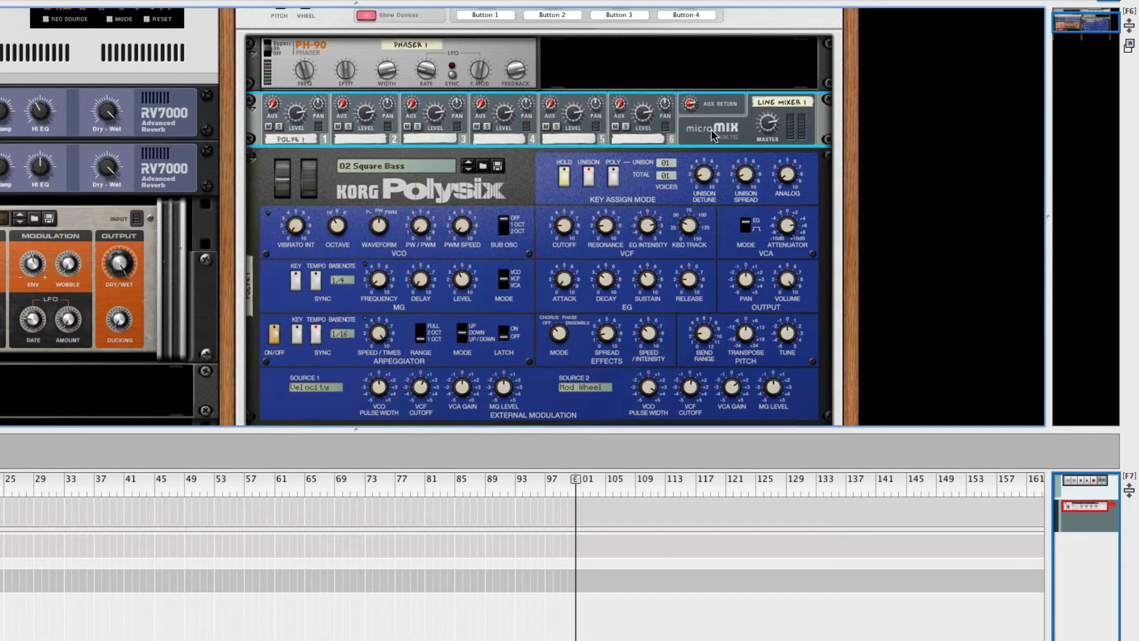
Add a Malström Graintable Synthesizer to the Combinator, feeding mixer channel 2
right_click(711, 135)
mouse_move(756, 328)
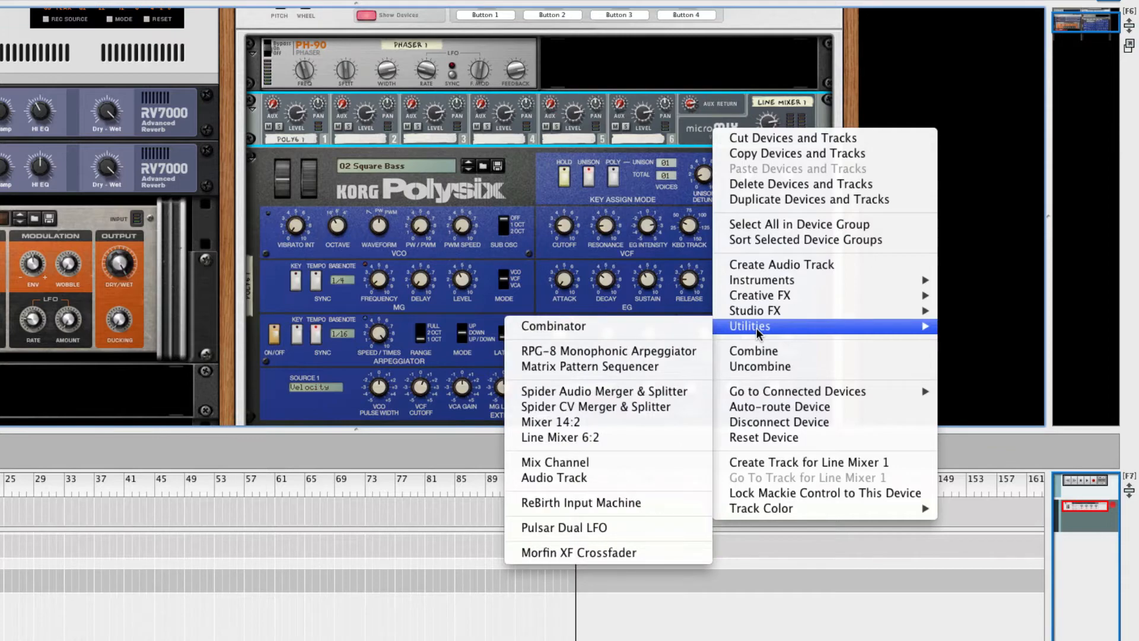
mouse_move(788, 282)
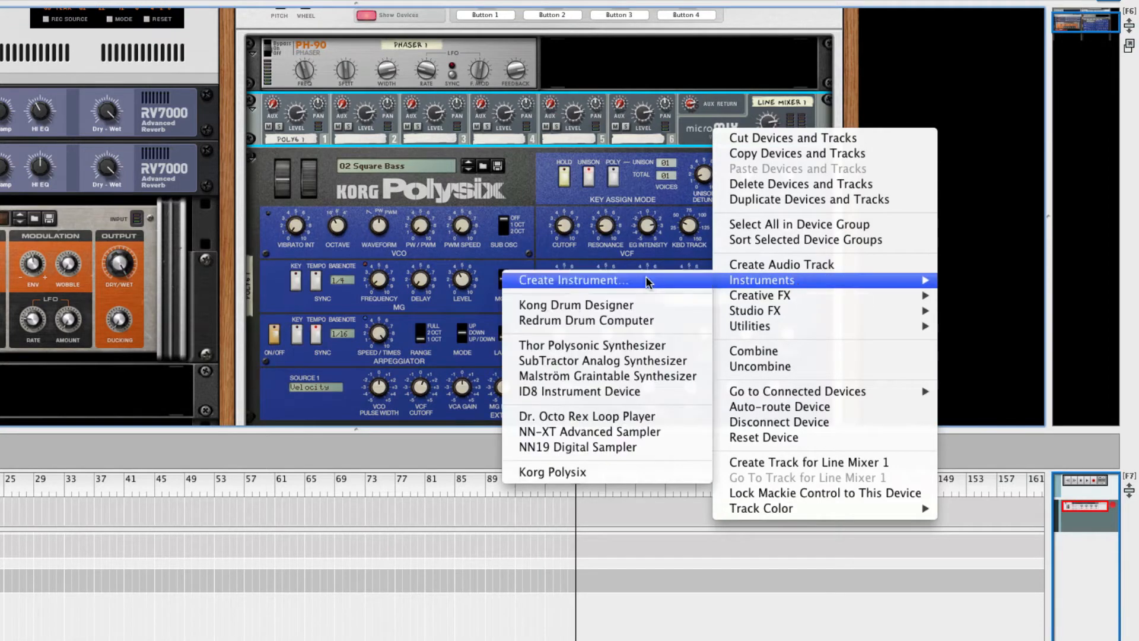
click(617, 375)
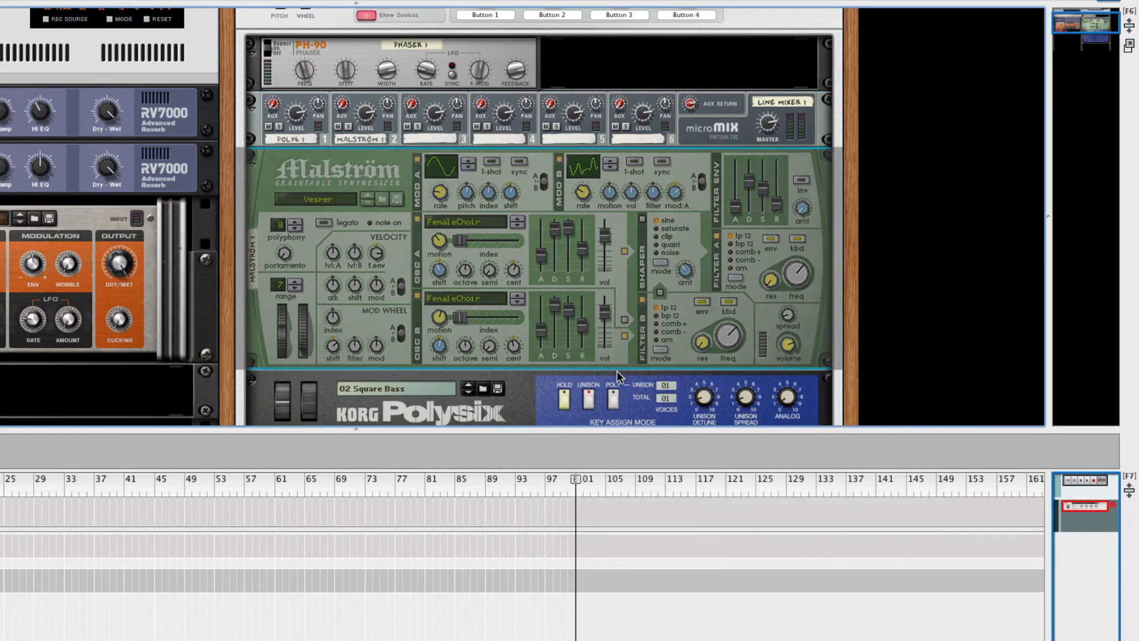
Load the Oizo Wobble patch onto the Malström
click(381, 195)
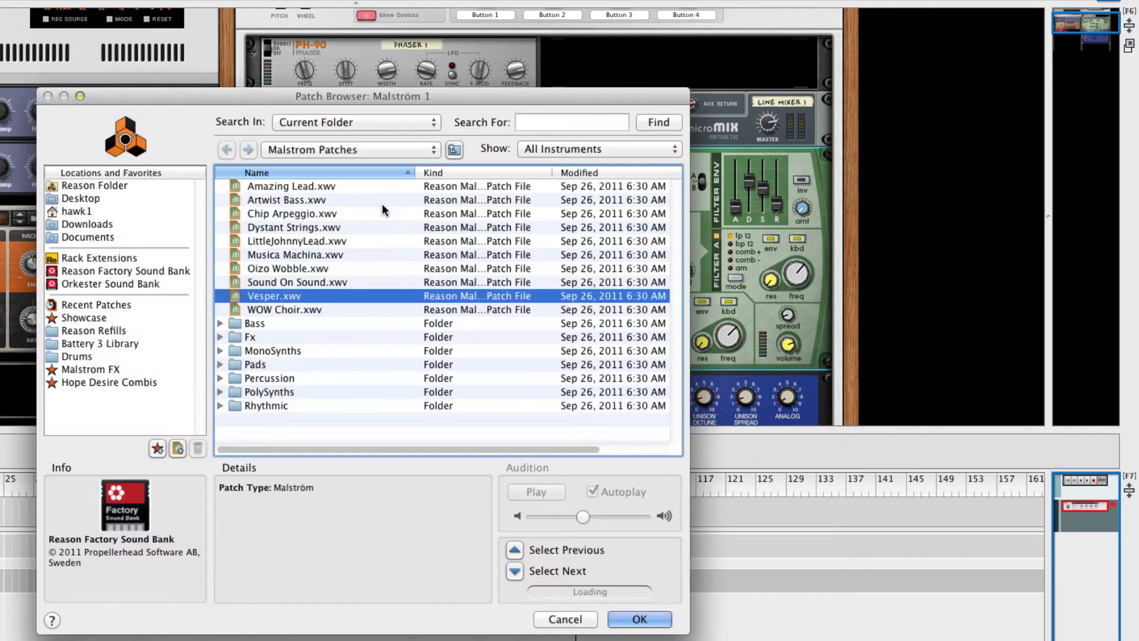
click(302, 268)
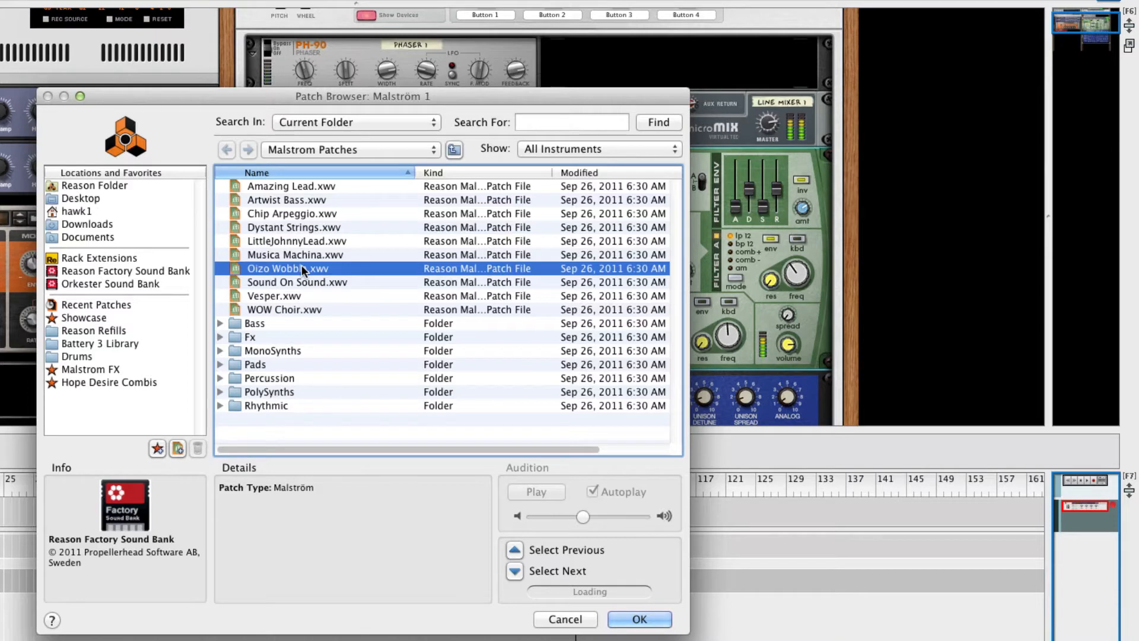
click(635, 621)
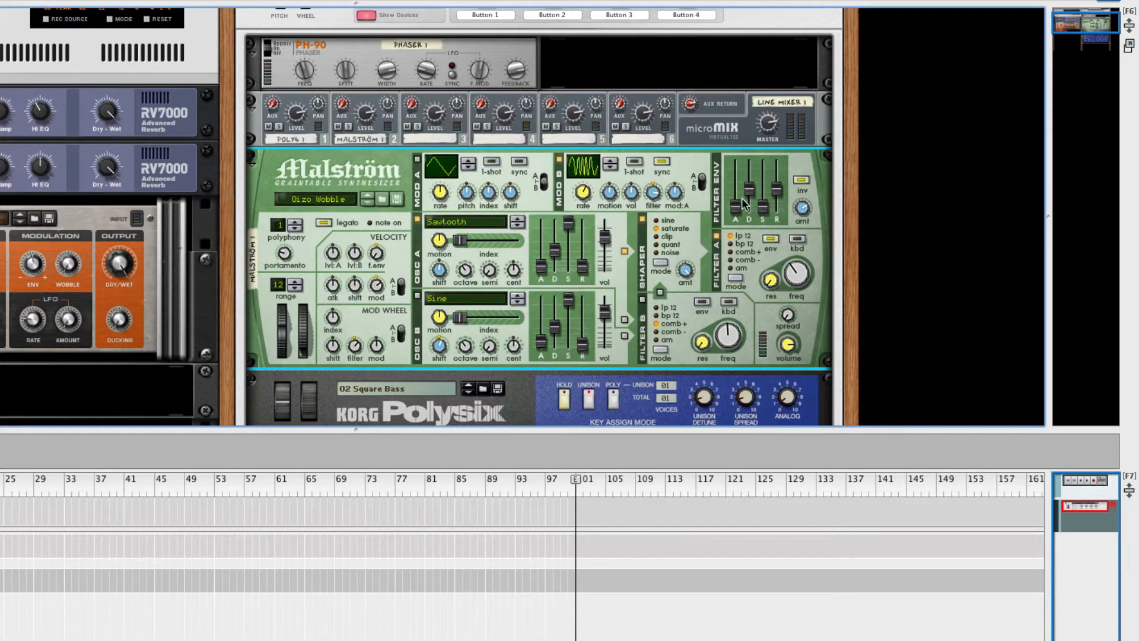
click(715, 120)
Add a Subtractor synth to the Combinator, feeding mixer channel 3
right_click(715, 121)
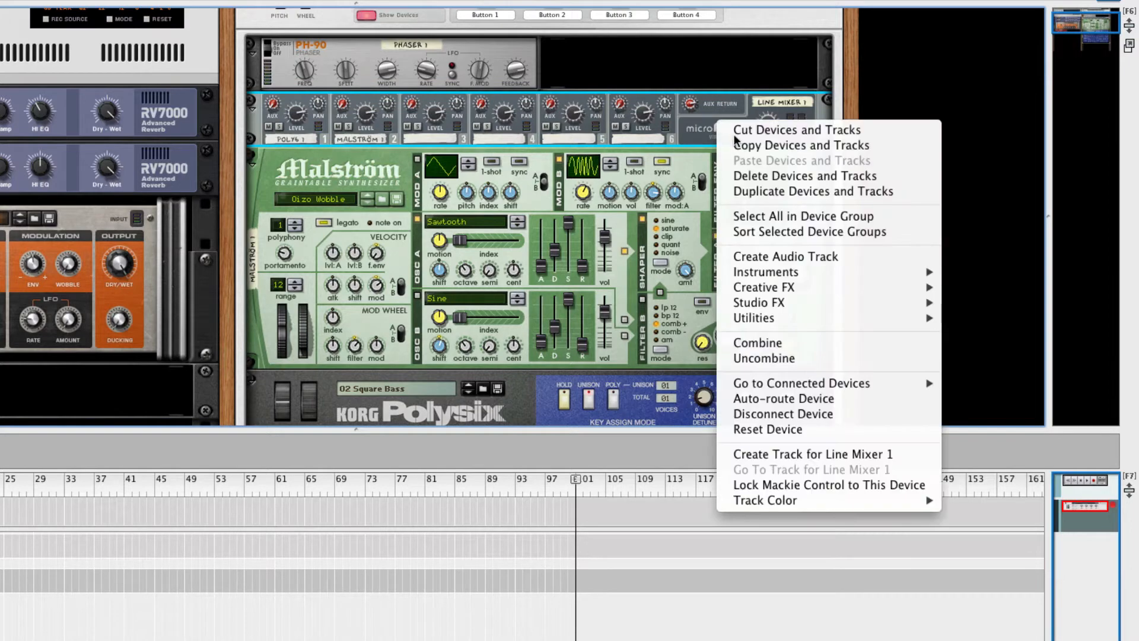
mouse_move(808, 274)
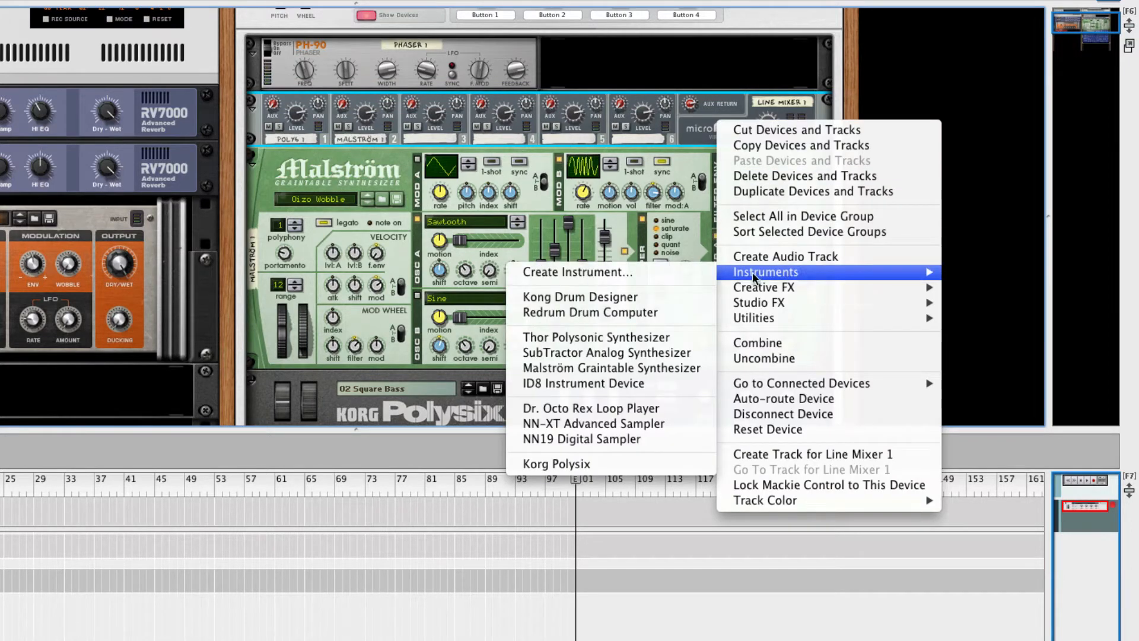
click(650, 352)
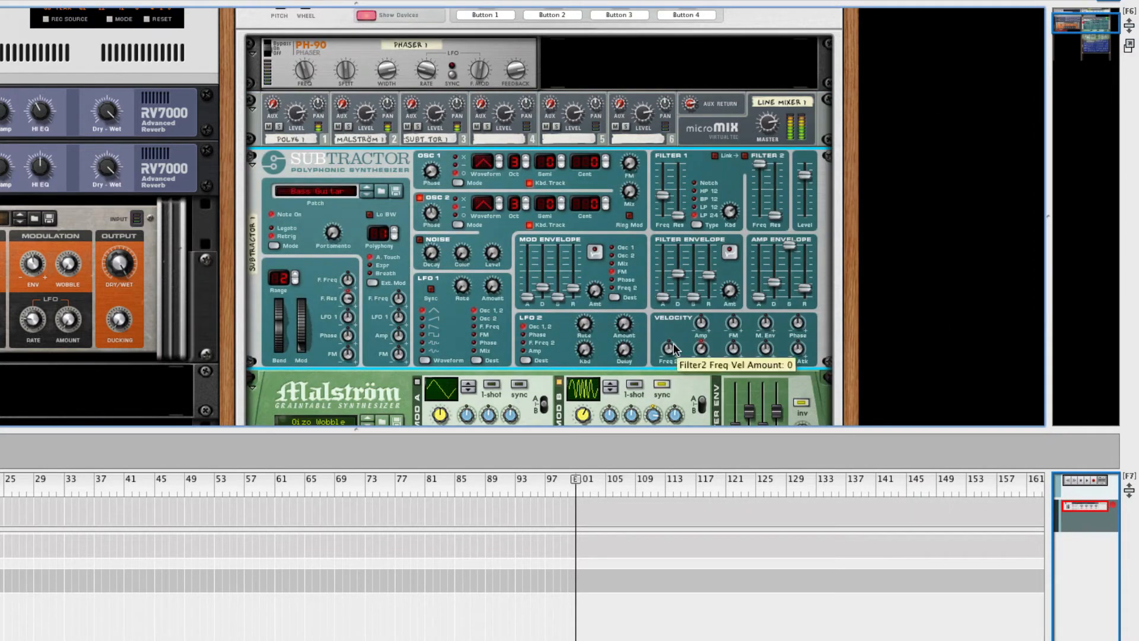
Load Aft Wobbler from the Bass folder onto the Subtractor
click(386, 193)
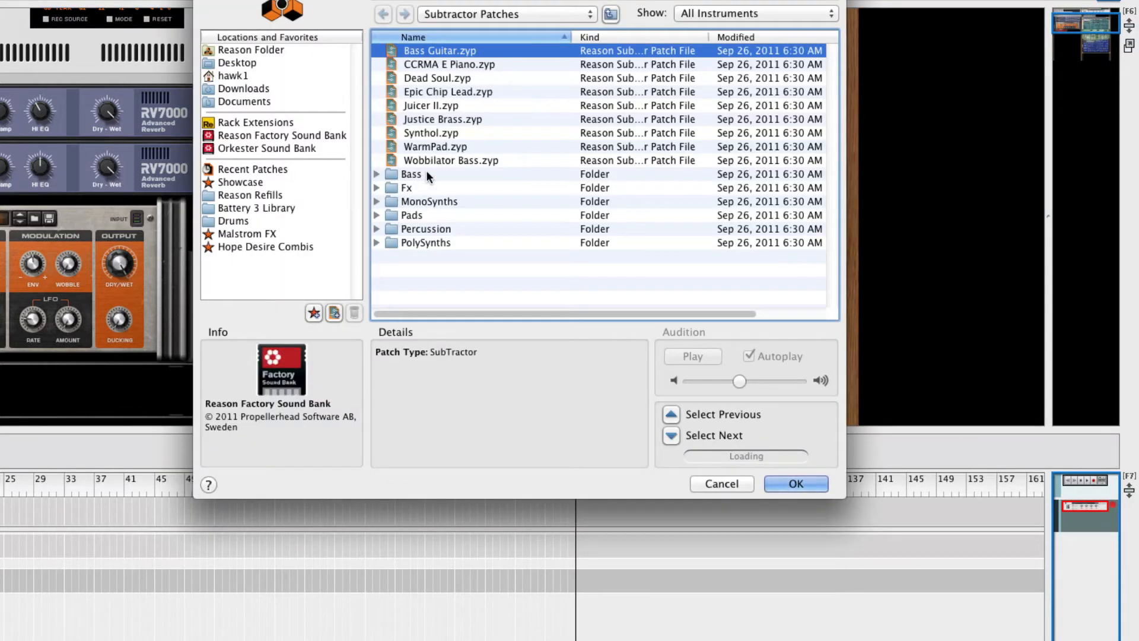
click(417, 202)
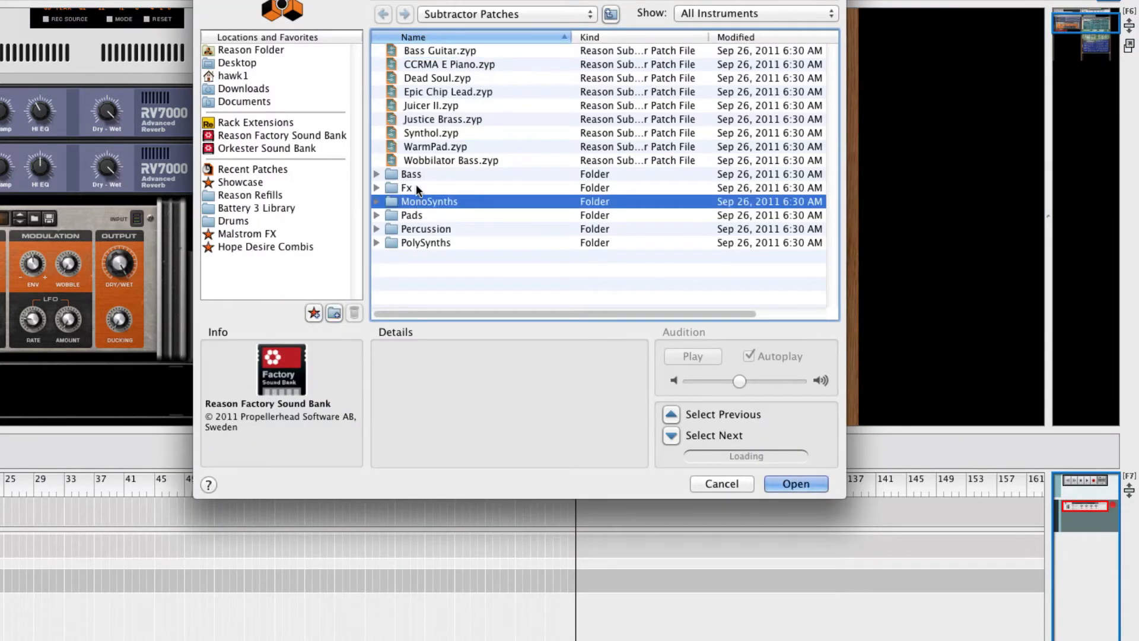
double_click(412, 174)
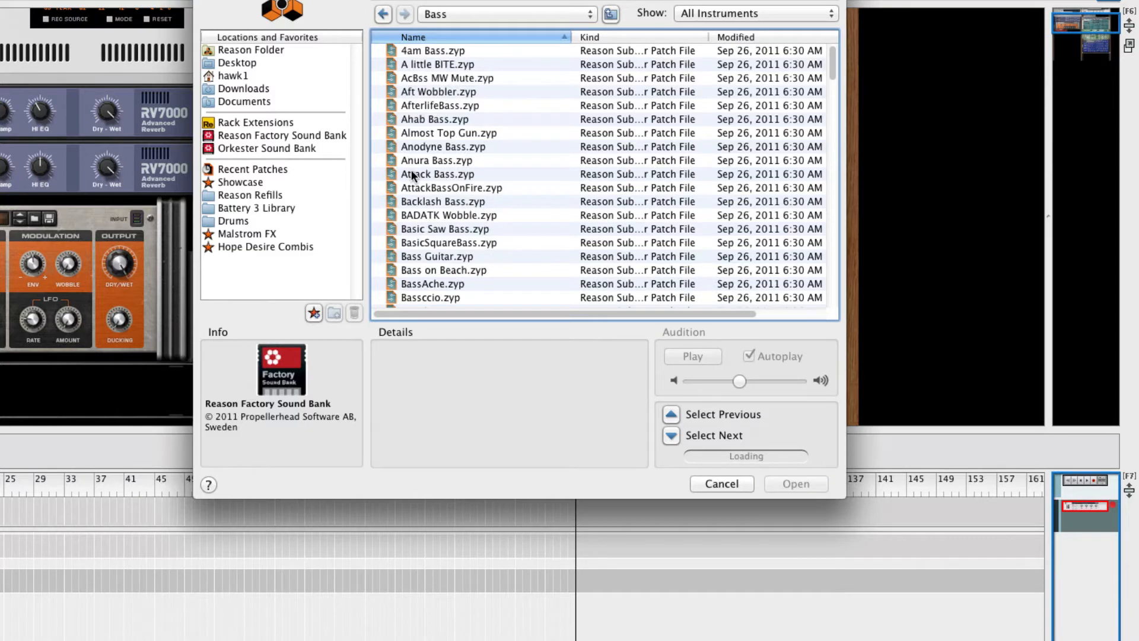
click(456, 89)
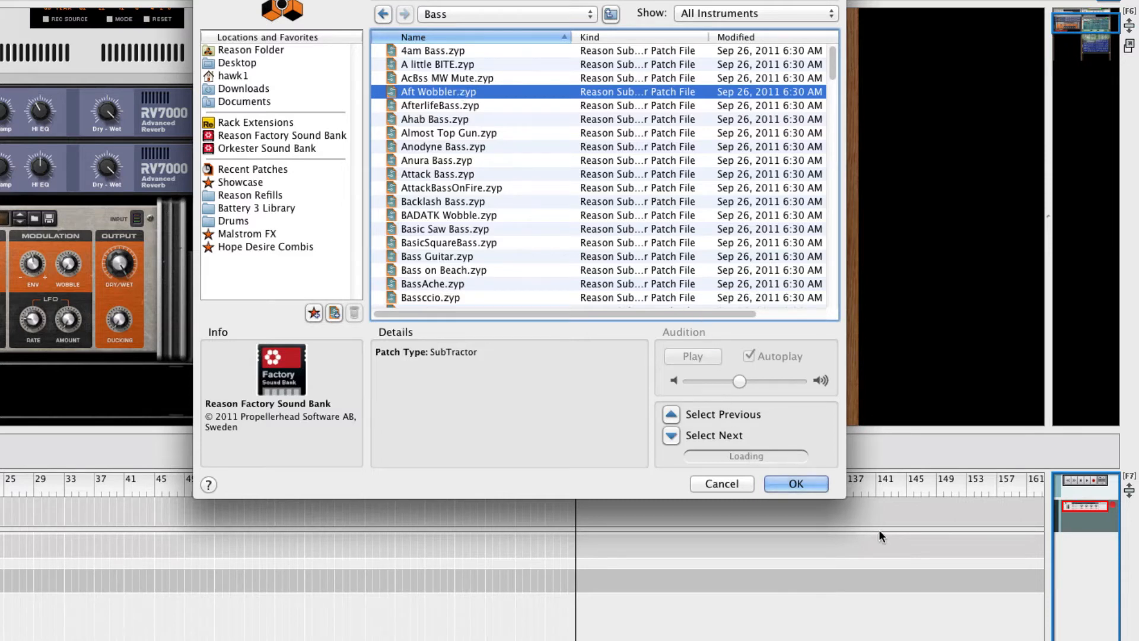
click(805, 479)
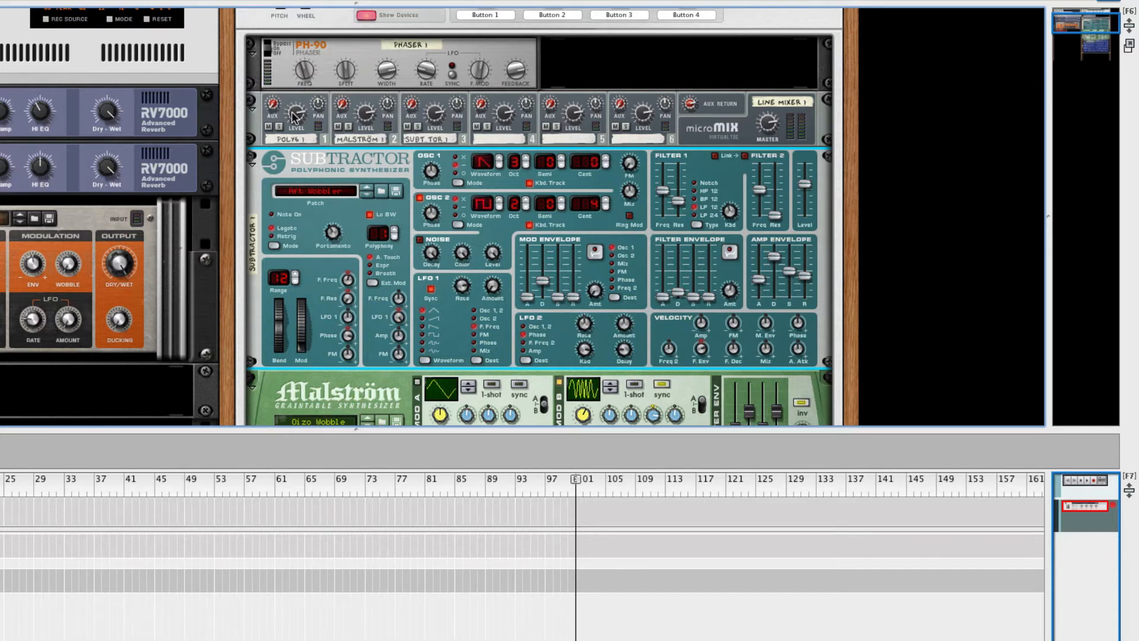
Nudge channel 1's level, then set channel 3 to level 98 and pan 36
drag(293, 115, 295, 109)
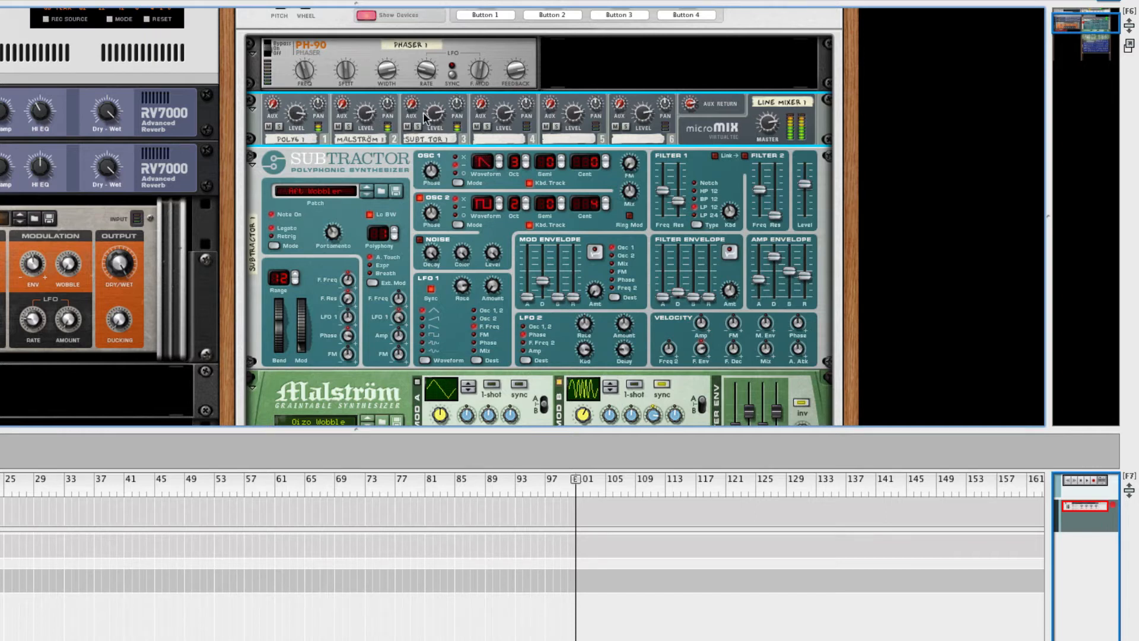
mouse_move(368, 118)
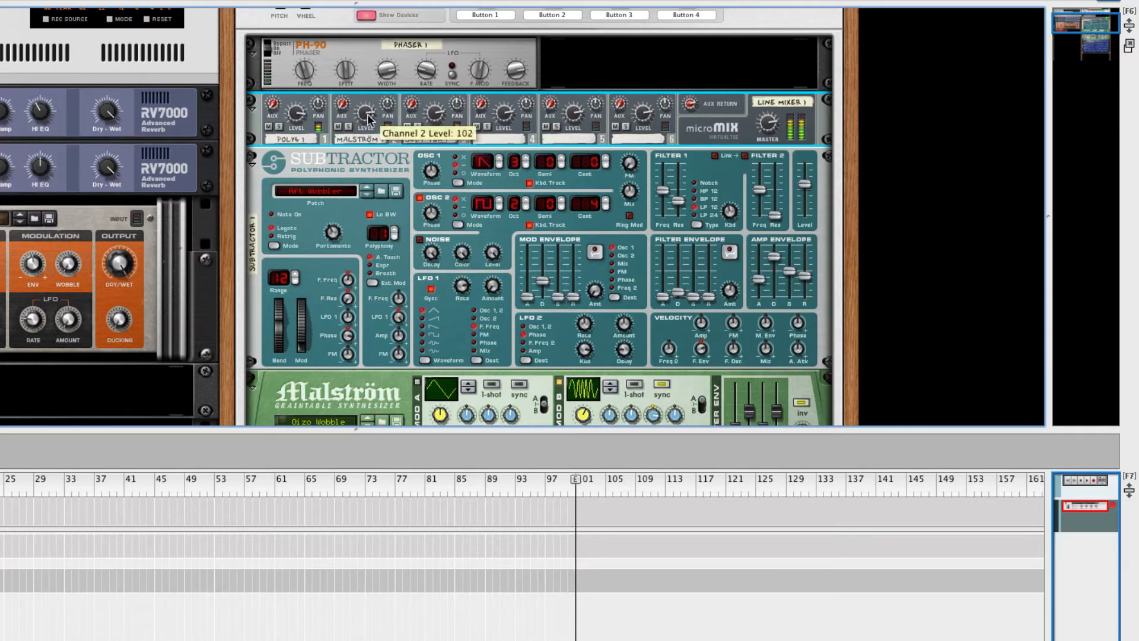
mouse_move(437, 119)
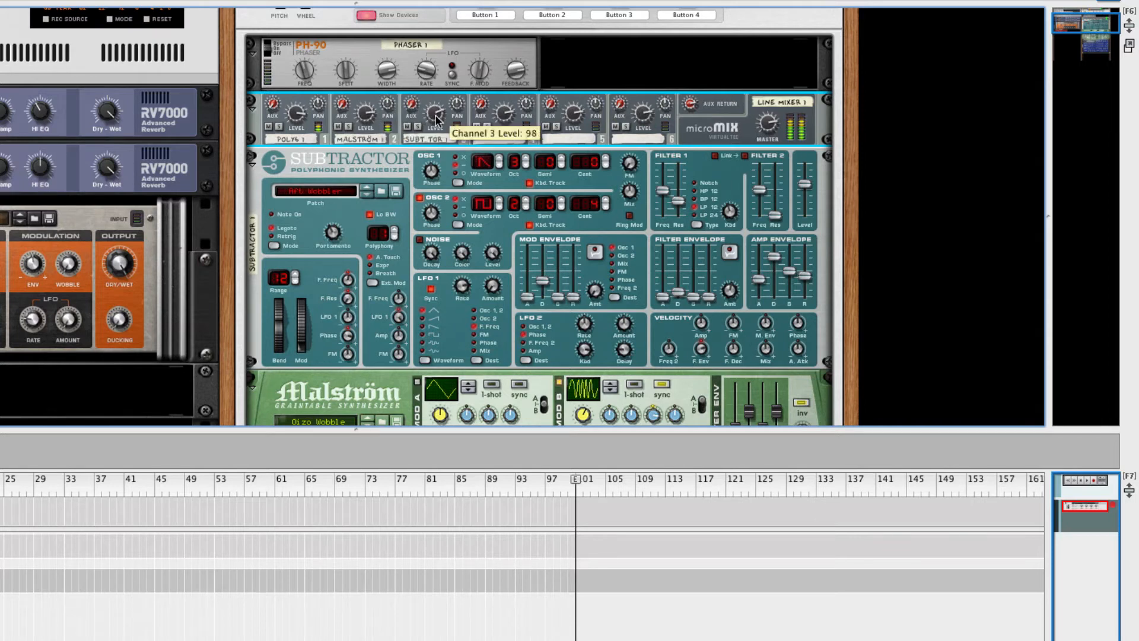
drag(436, 126, 436, 116)
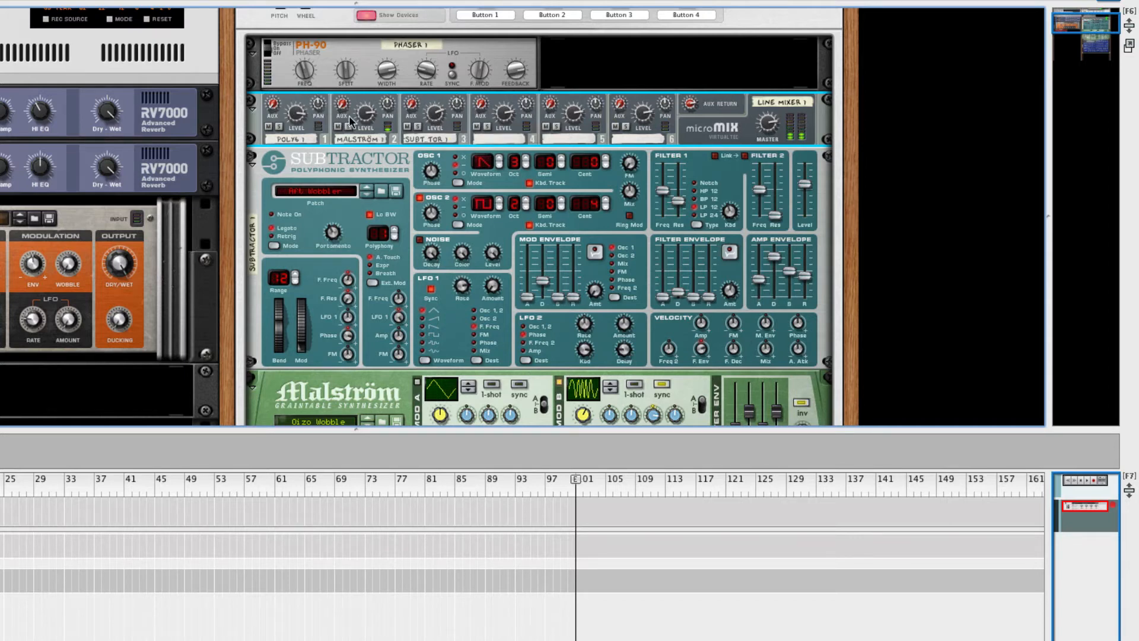
mouse_move(387, 118)
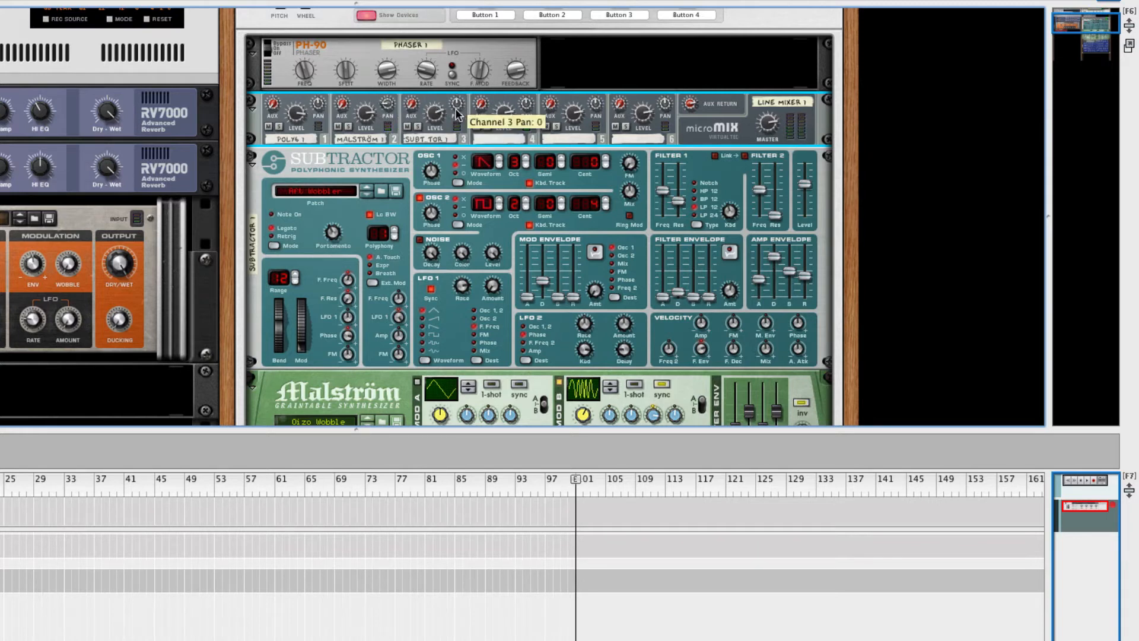
drag(457, 113, 454, 98)
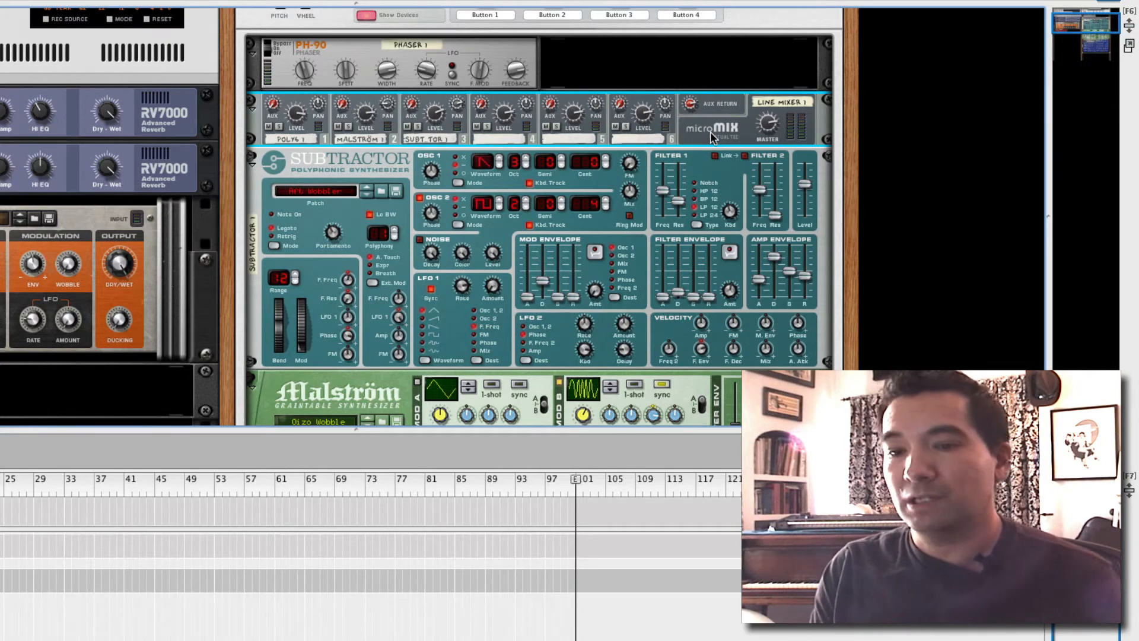
Flip the rack to its cabled back and show the line mixer's Creative FX list
key(Tab)
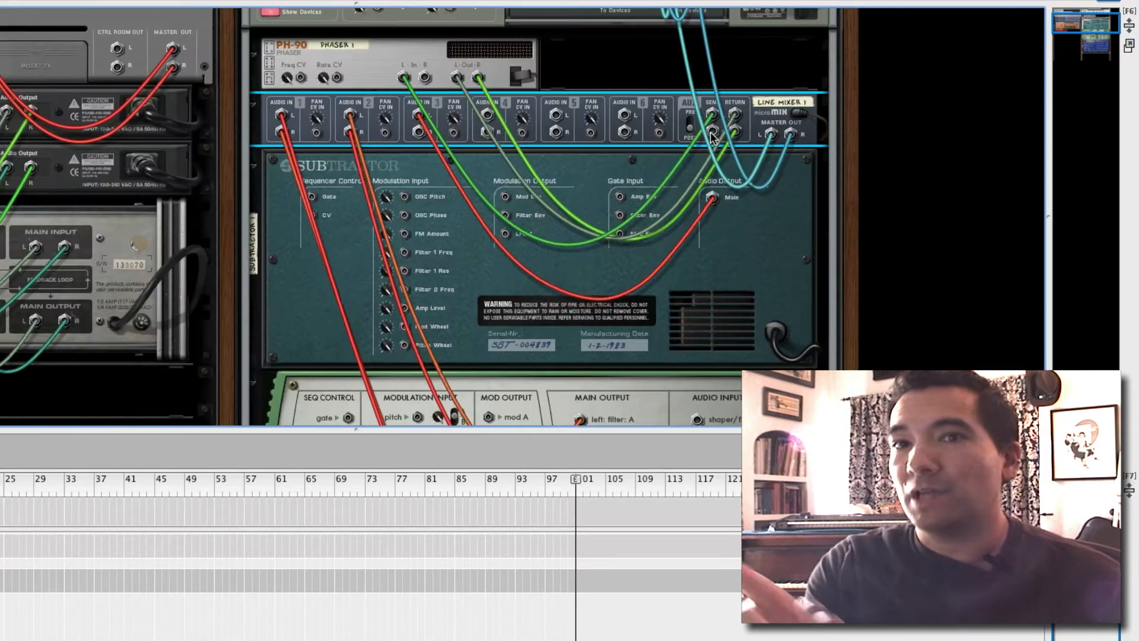
right_click(761, 122)
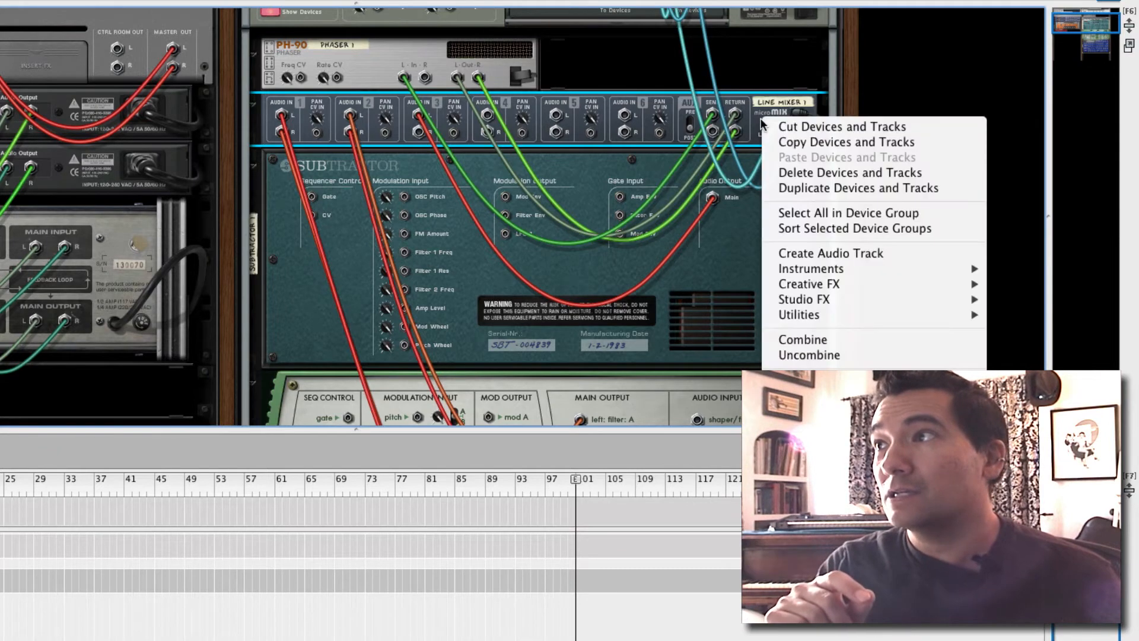
mouse_move(839, 286)
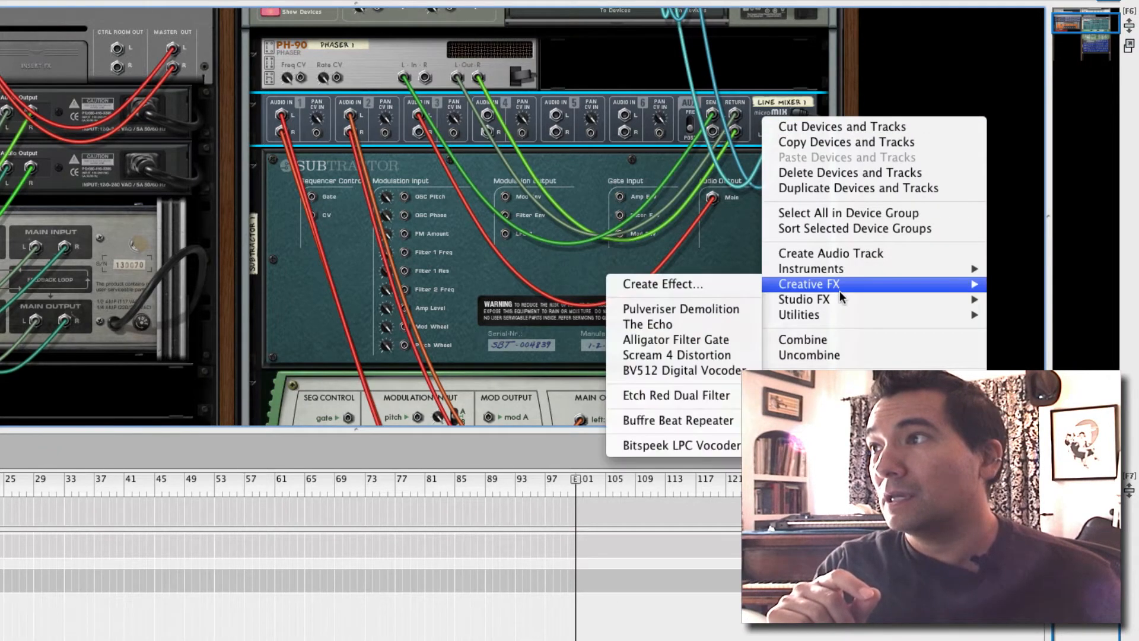
Insert a Scream 4 Distortion on the mixer's aux, then return to the front panels
click(679, 357)
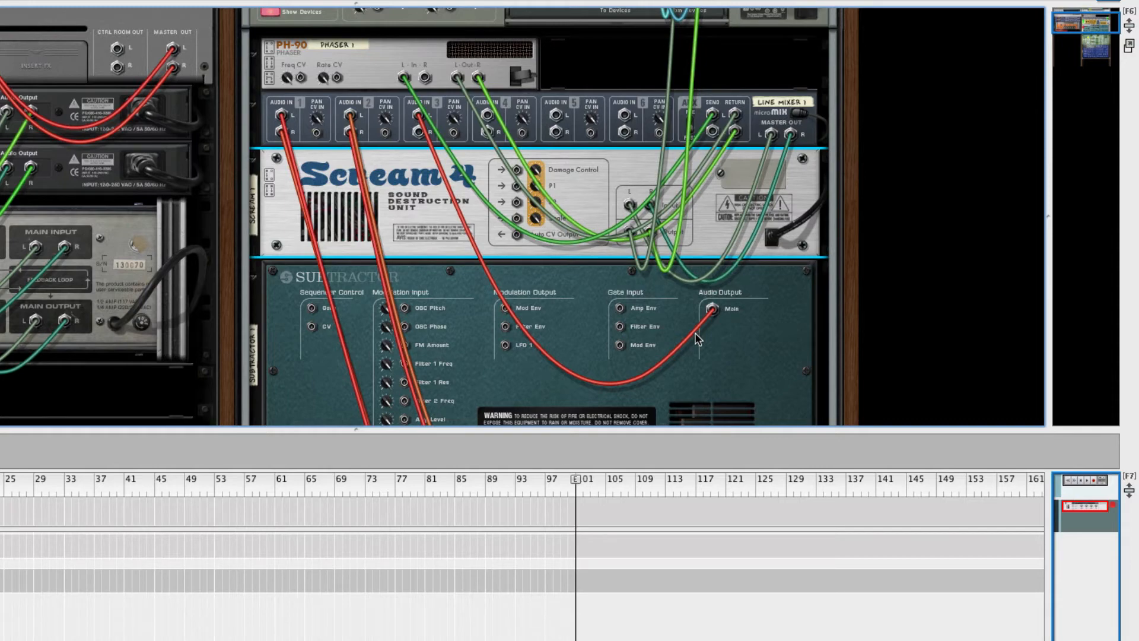
key(Tab)
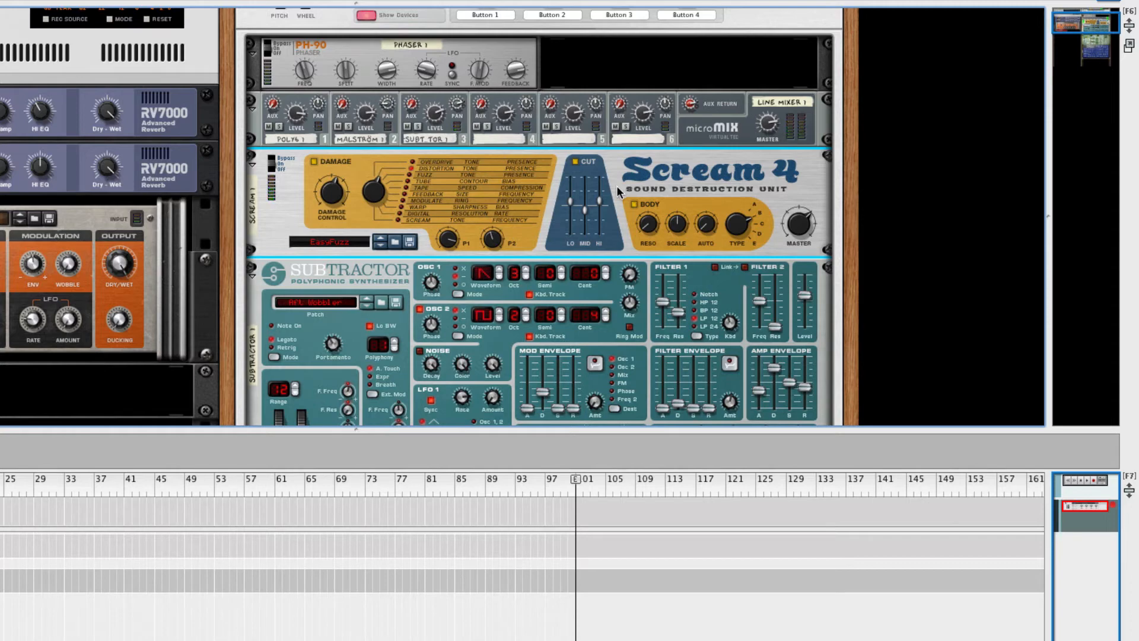
Load HalfInch.sm4 from the Warm Saturation folder into Scream 4
click(394, 242)
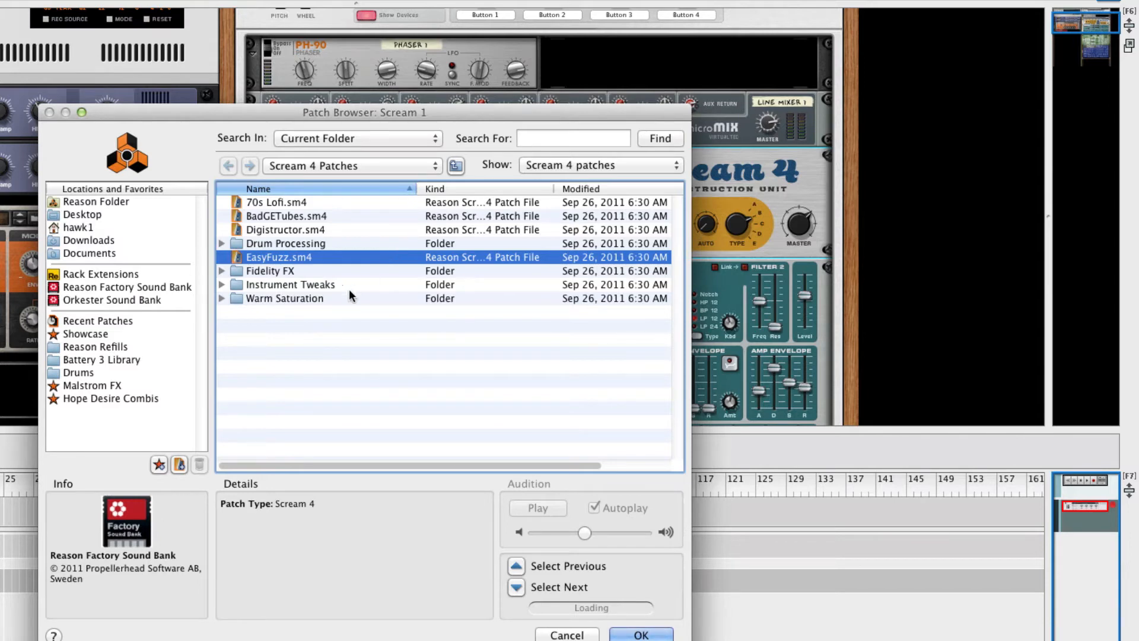
double_click(312, 299)
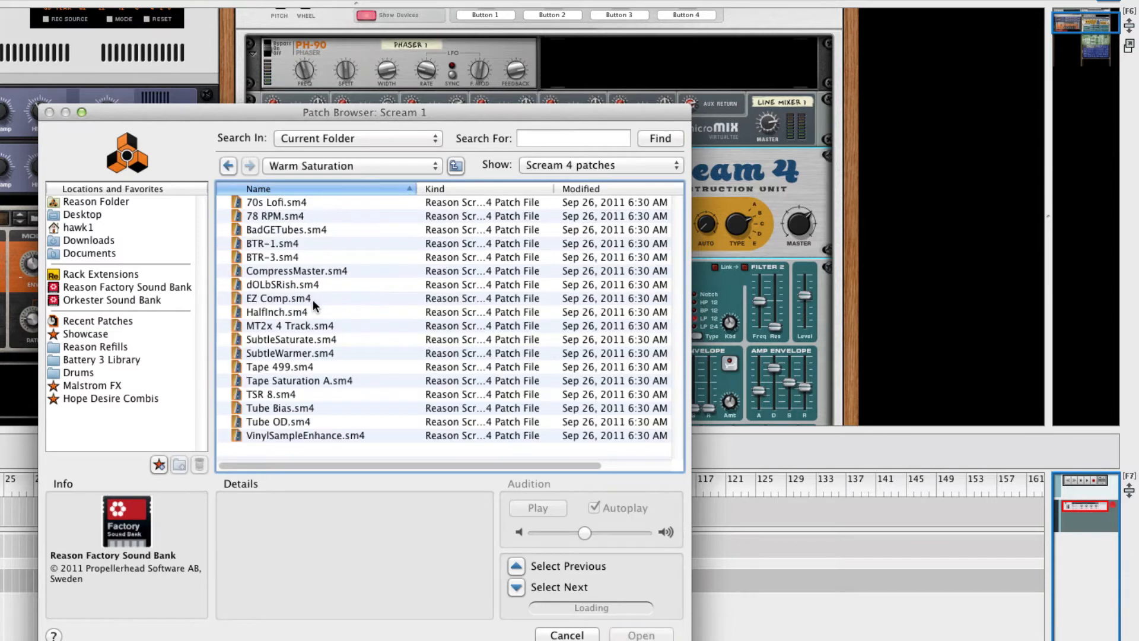
click(302, 311)
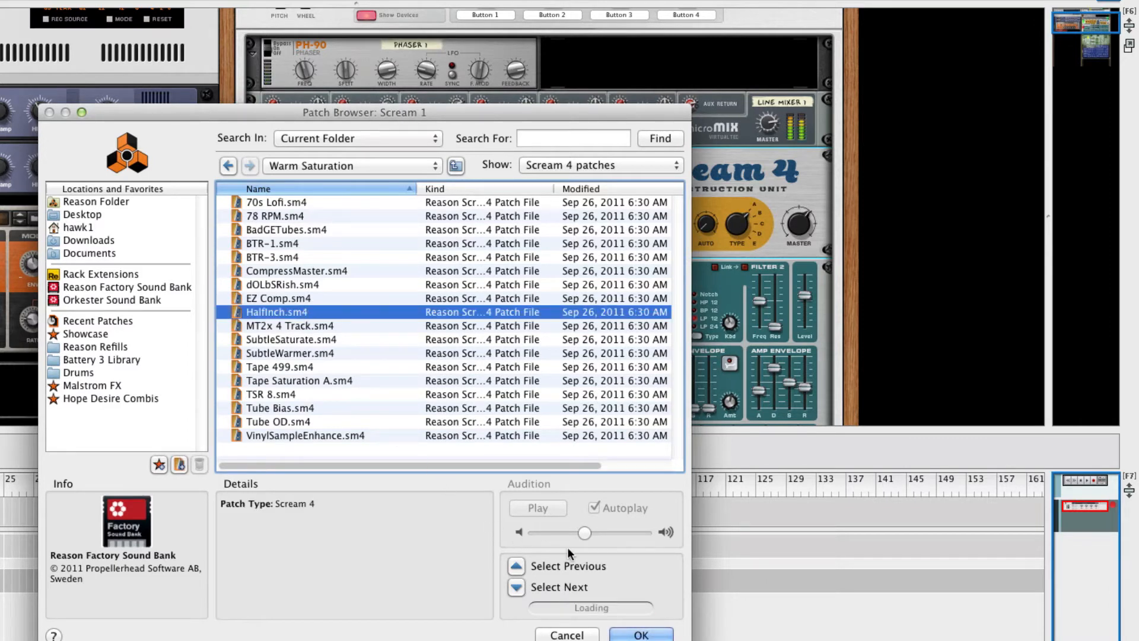
click(642, 634)
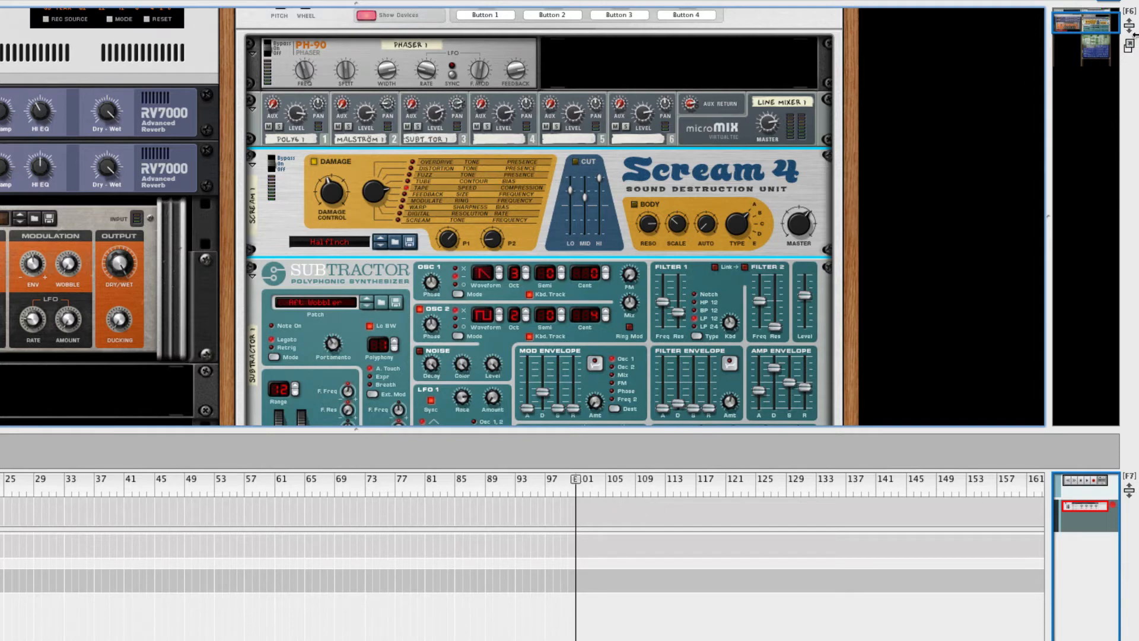
drag(1093, 30, 1093, 44)
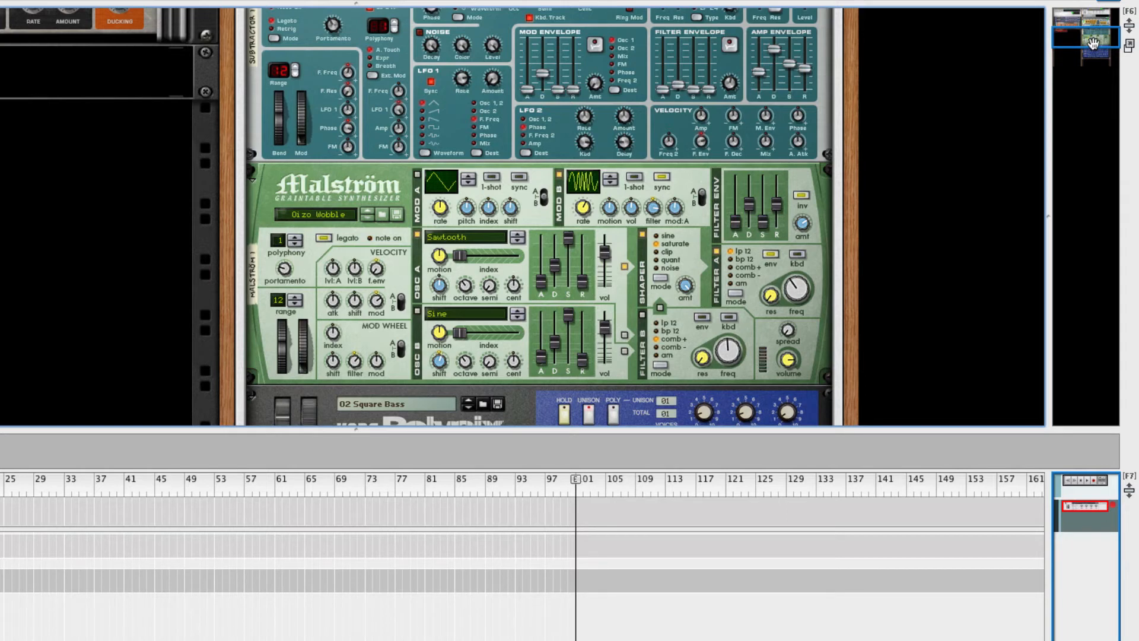
drag(1094, 39, 1095, 17)
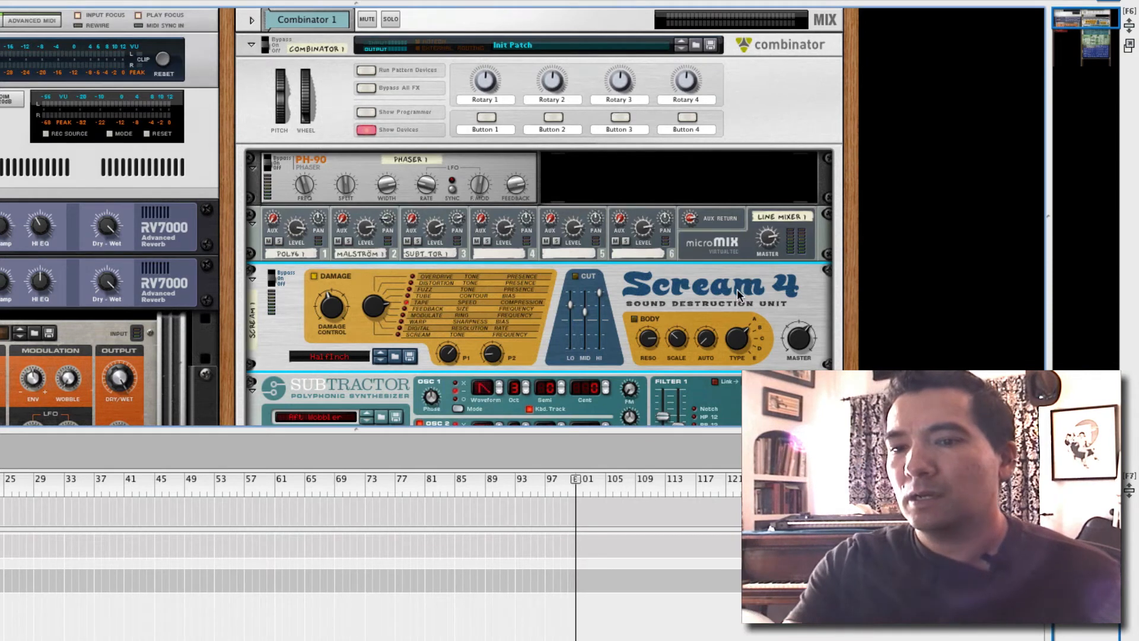
From the rack's rear view, insert a BV512 Digital Vocoder (Creative FX) beneath the Scream 4
key(Tab)
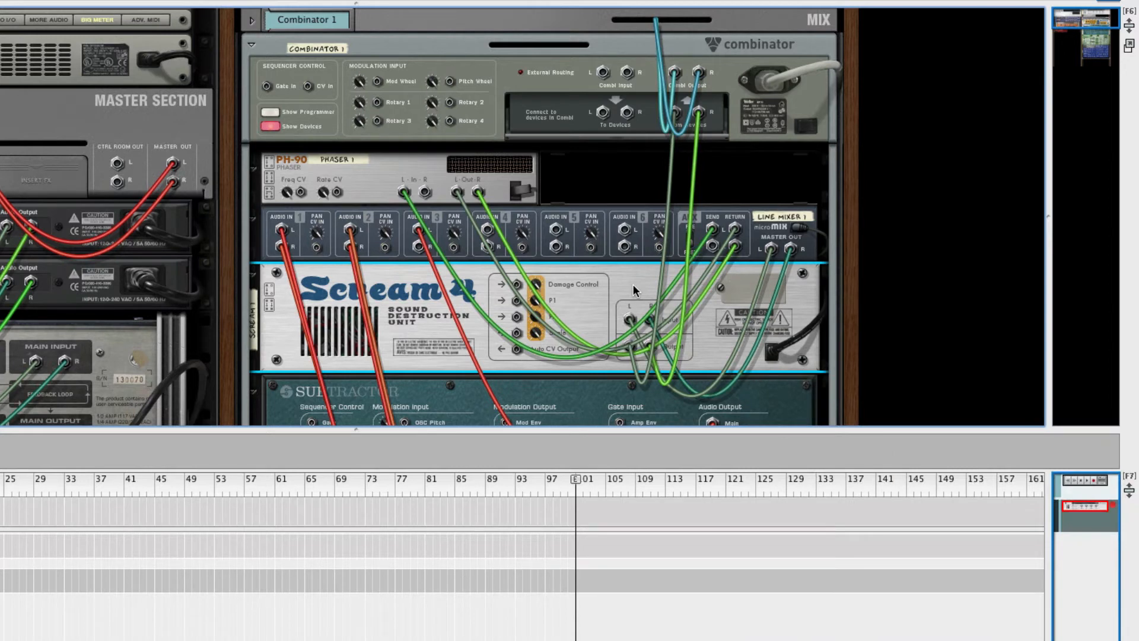
right_click(632, 283)
mouse_move(717, 431)
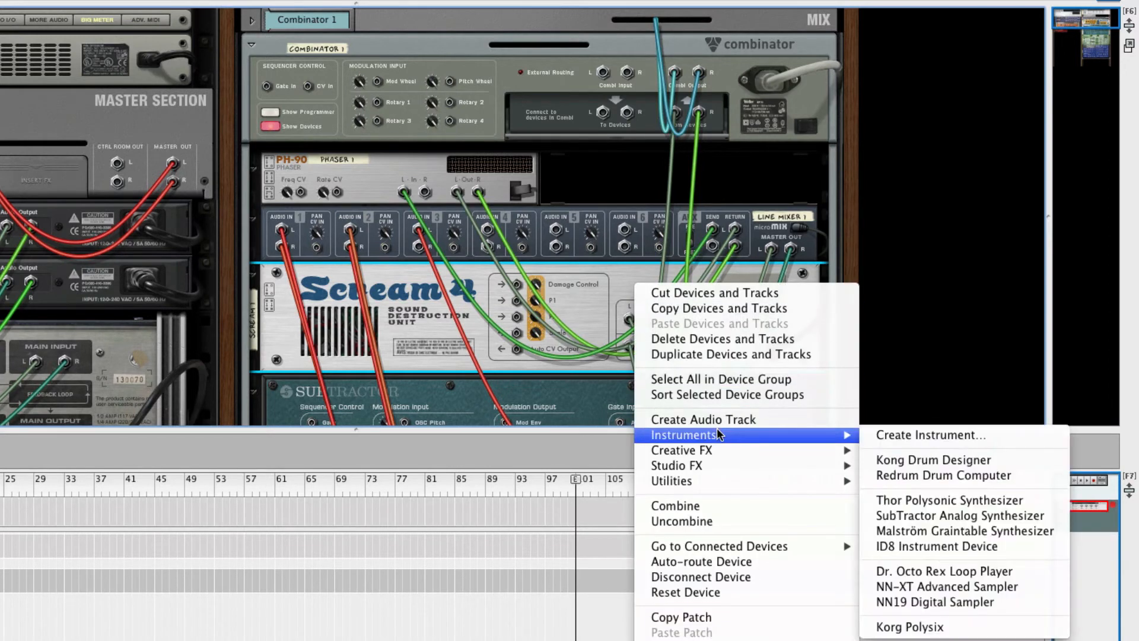
mouse_move(717, 454)
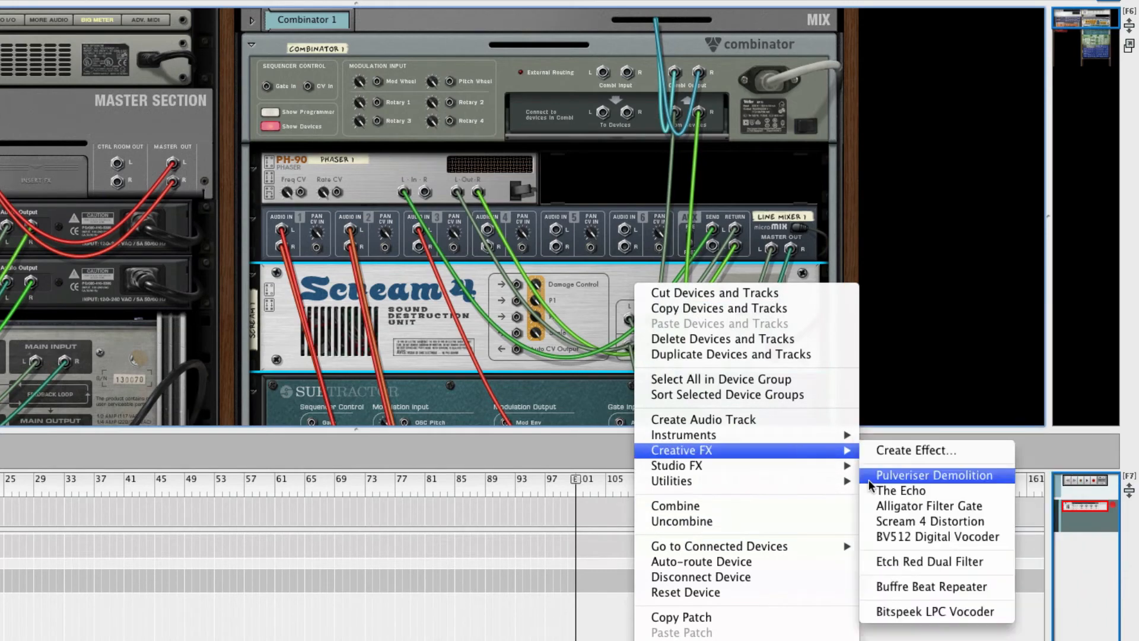
click(892, 532)
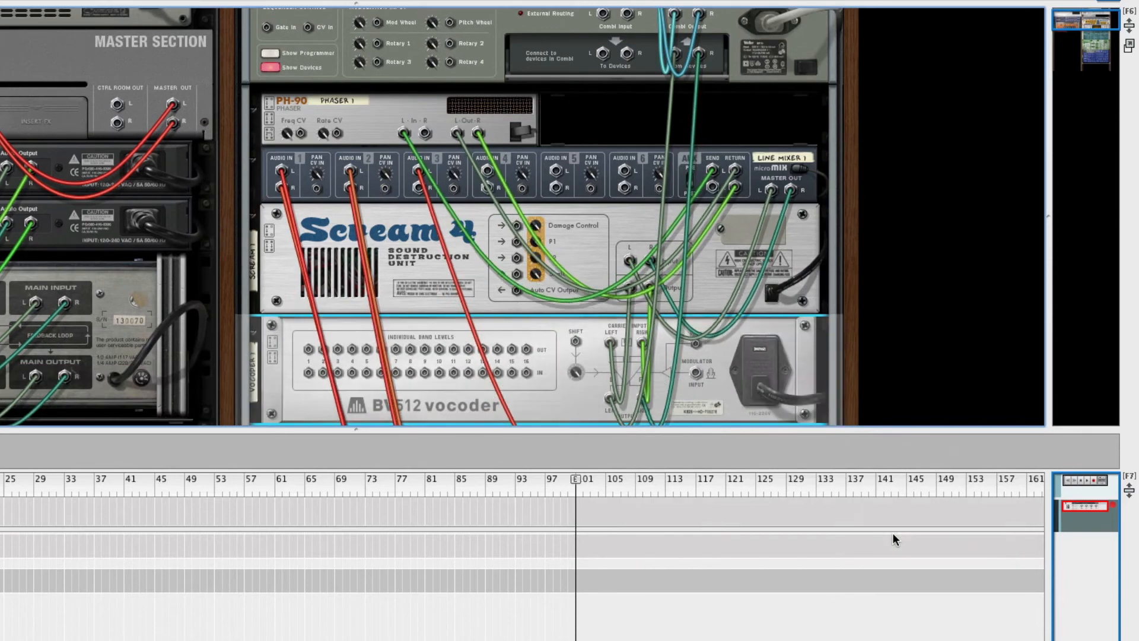
Set the vocoder to 4 bands, max its first three band levels, shift -26, and move it above Scream 4
key(Tab)
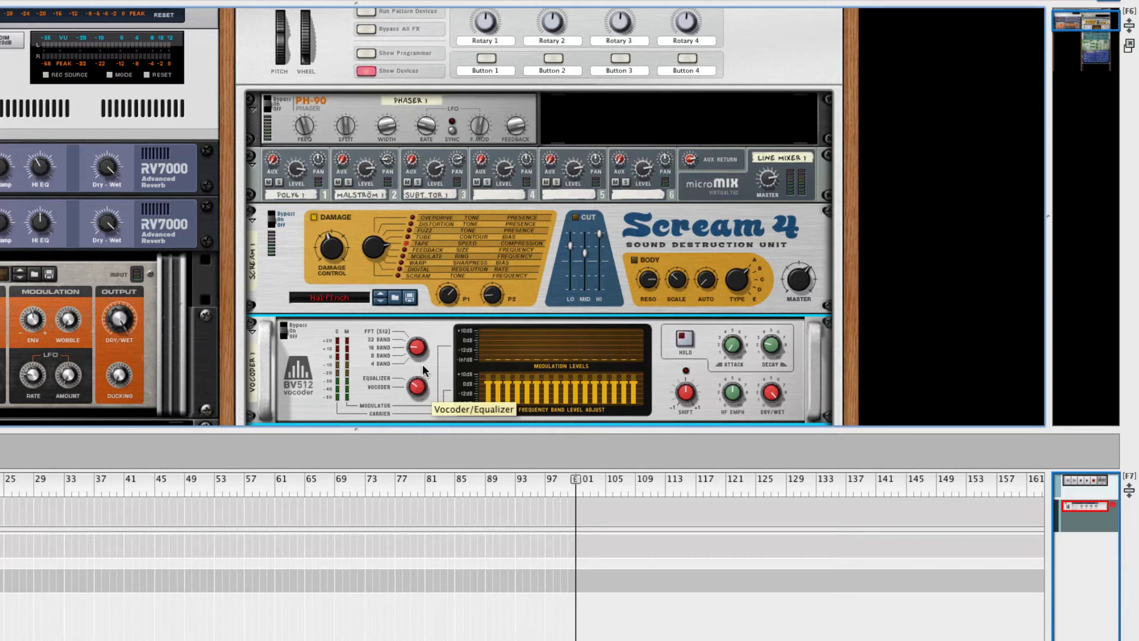
drag(415, 349, 419, 364)
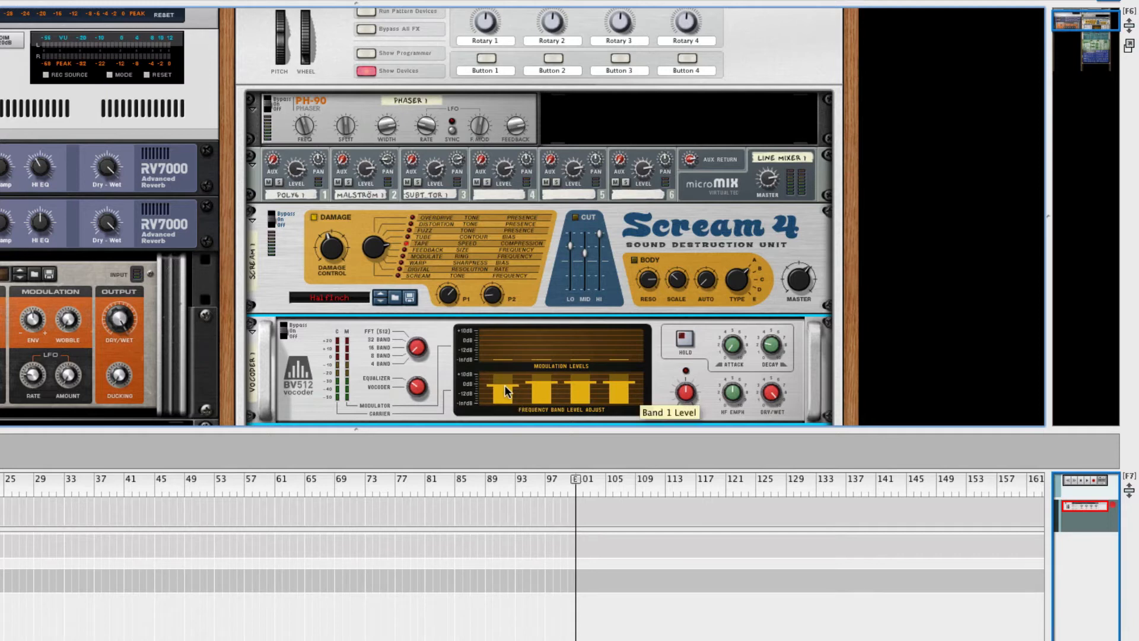
mouse_move(505, 386)
mouse_down()
mouse_move(550, 336)
mouse_move(630, 331)
mouse_up()
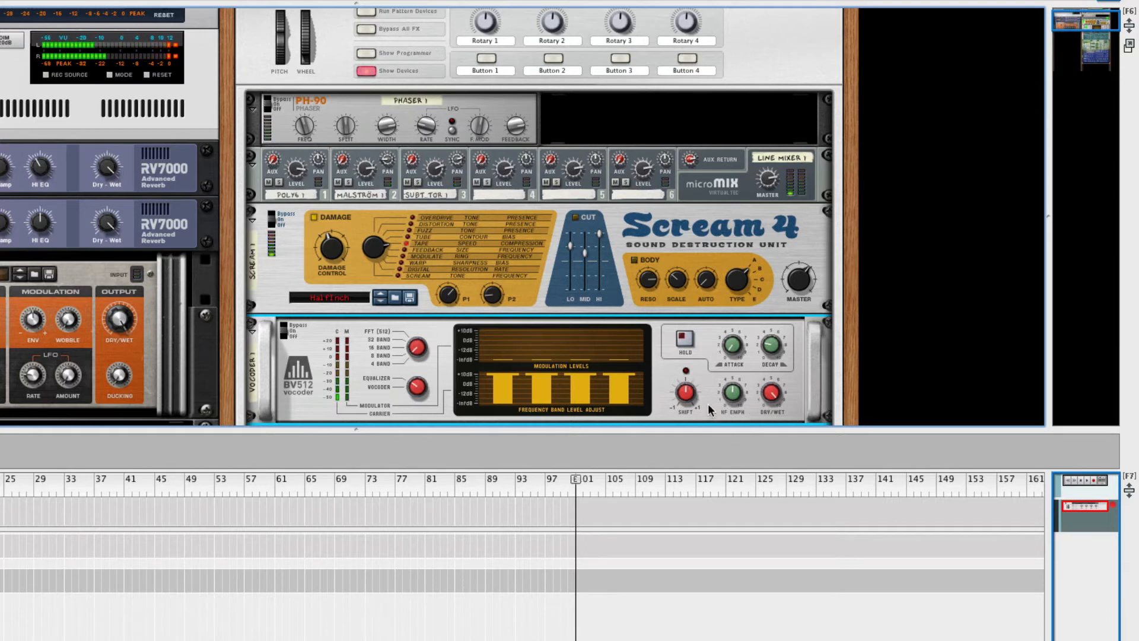
mouse_move(692, 395)
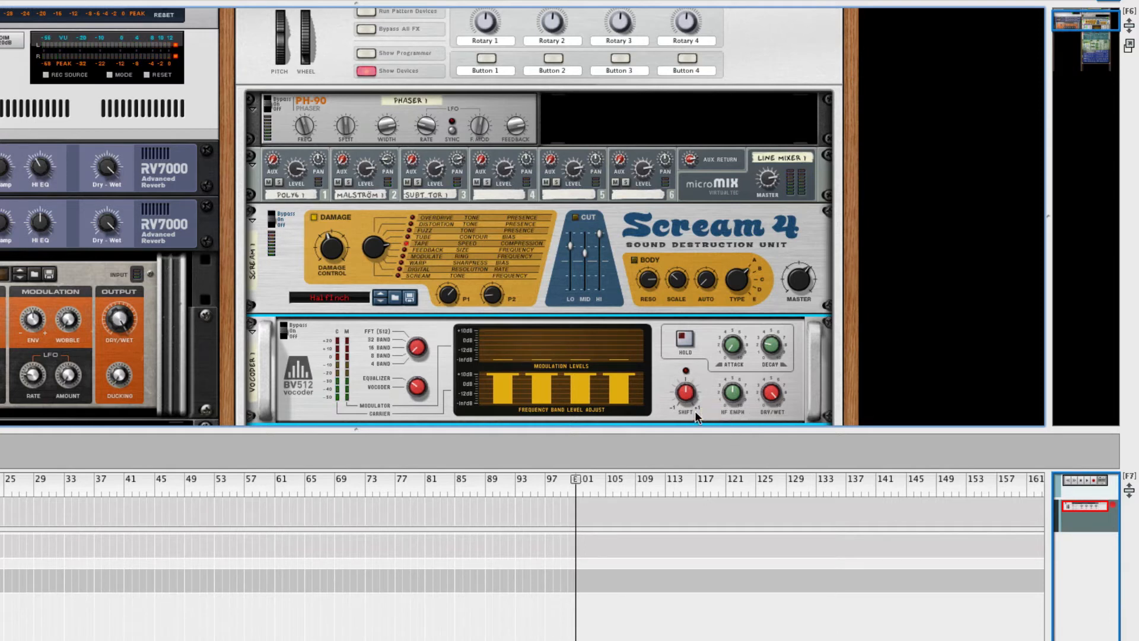
drag(692, 401, 686, 406)
drag(315, 393, 338, 293)
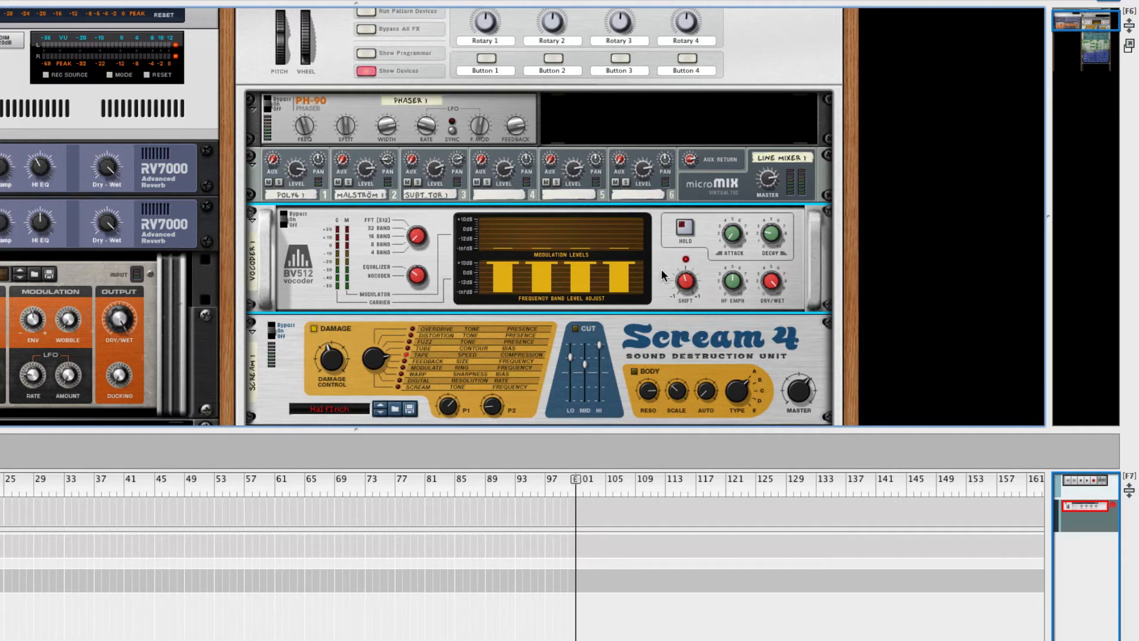
Insert an MClass Compressor (Studio FX) directly below the BV512 Vocoder, then return to the front panels
key(Tab)
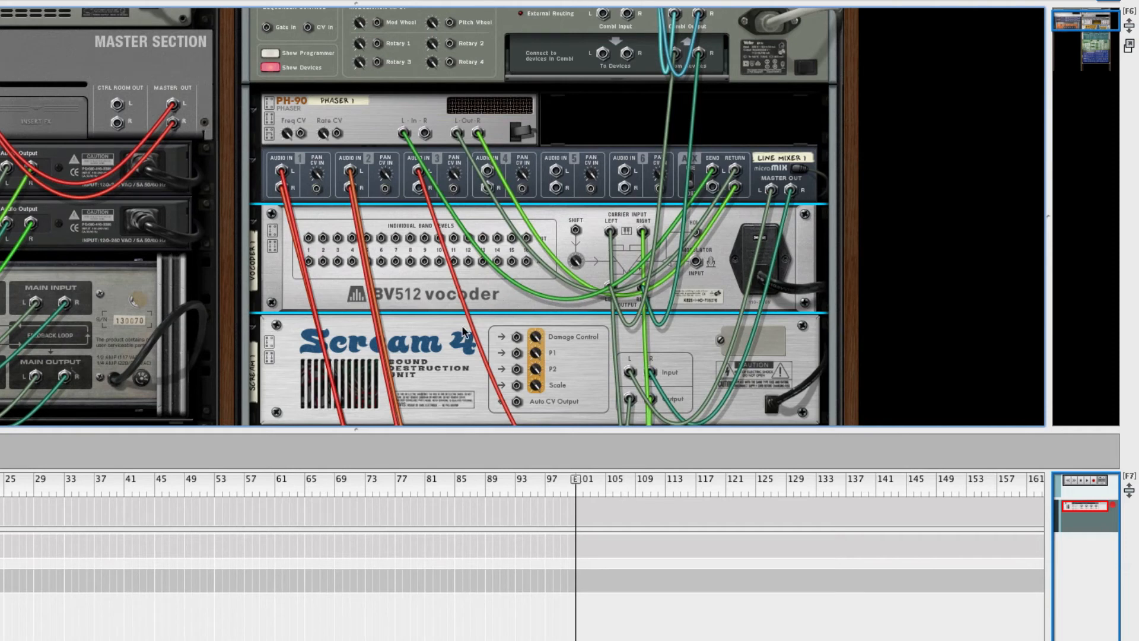
right_click(499, 291)
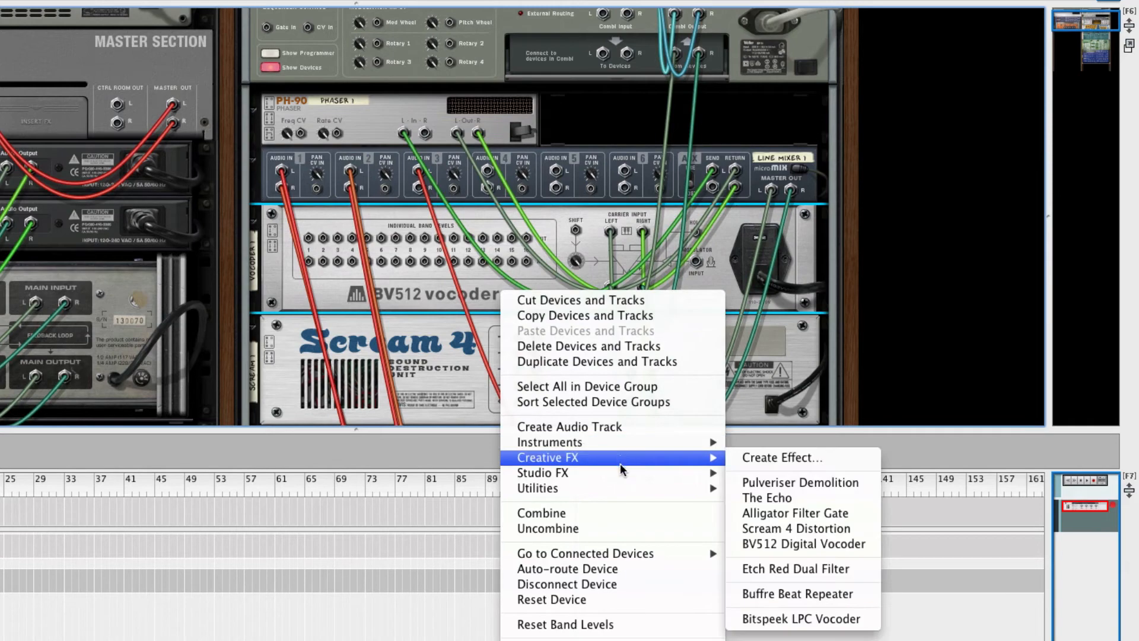
mouse_move(621, 457)
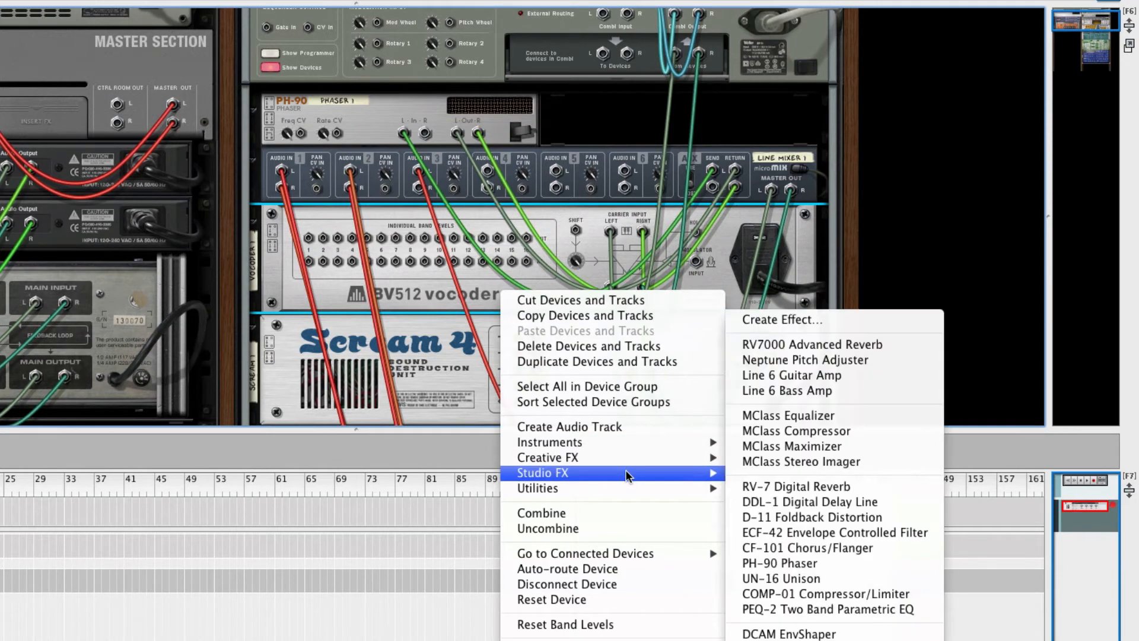
click(805, 431)
key(Tab)
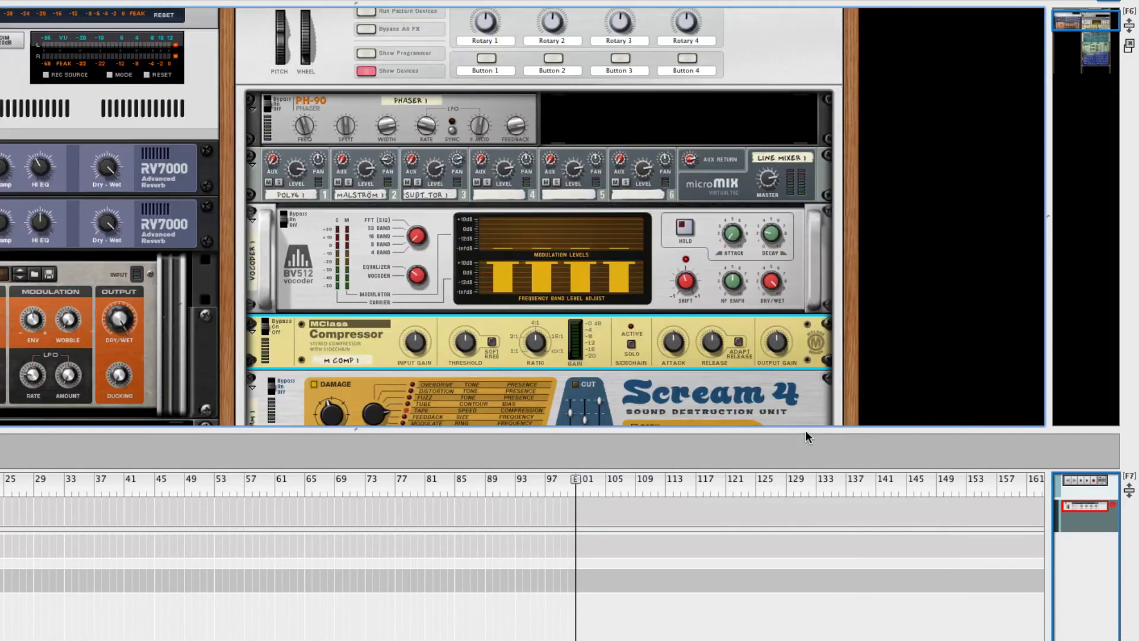
Move the MClass Compressor above the vocoder, shorten its release and set the threshold to about -26 dB
drag(320, 335, 362, 273)
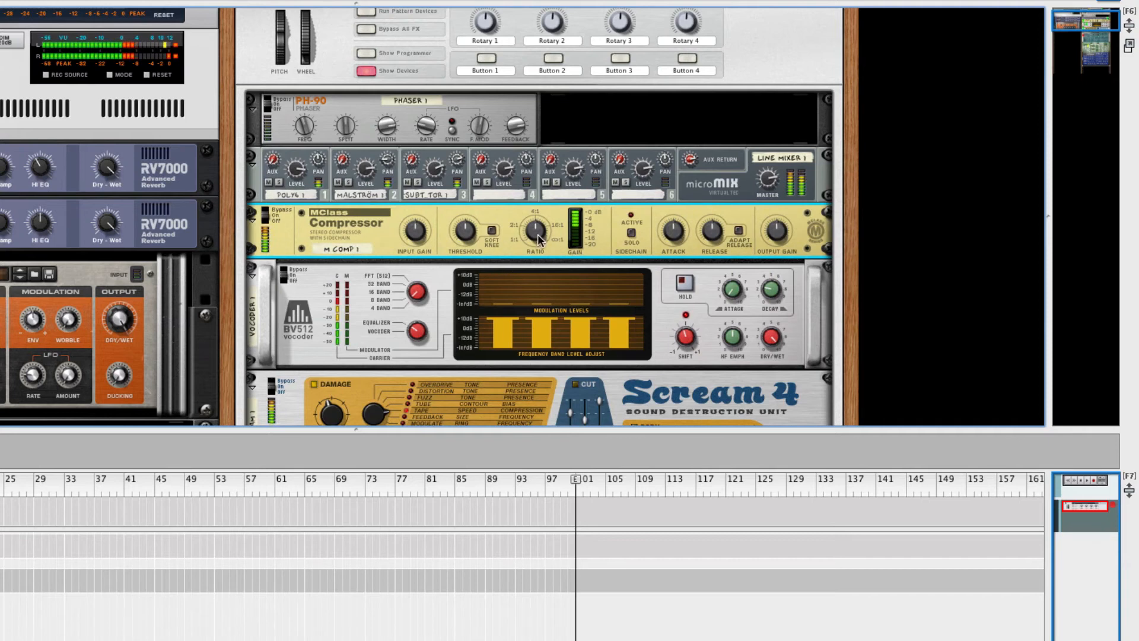
mouse_move(537, 233)
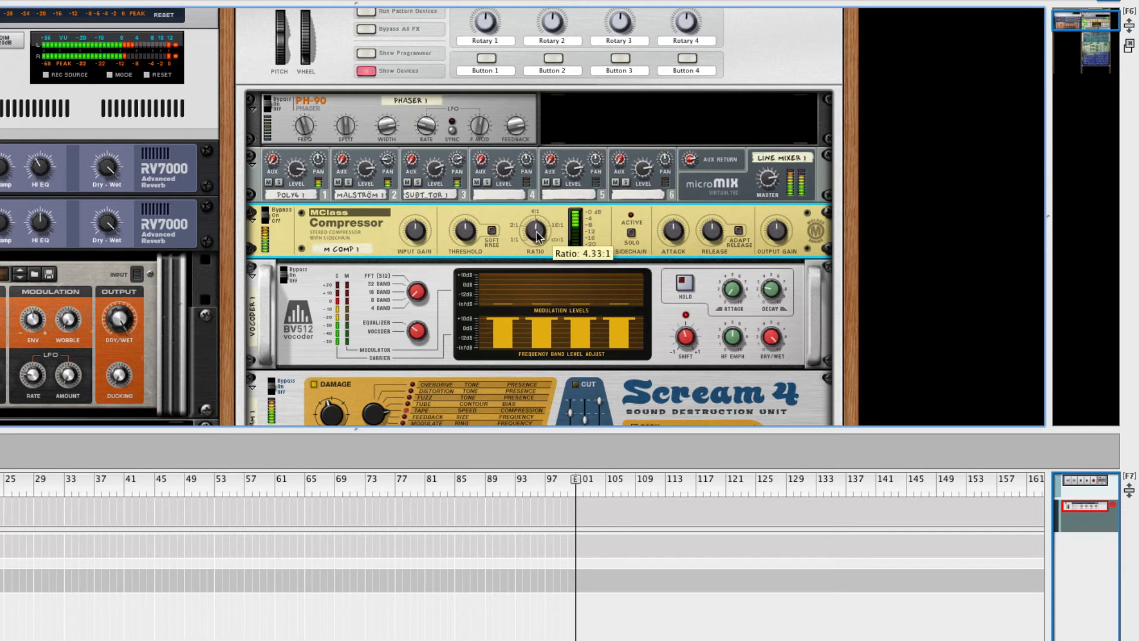
mouse_move(667, 235)
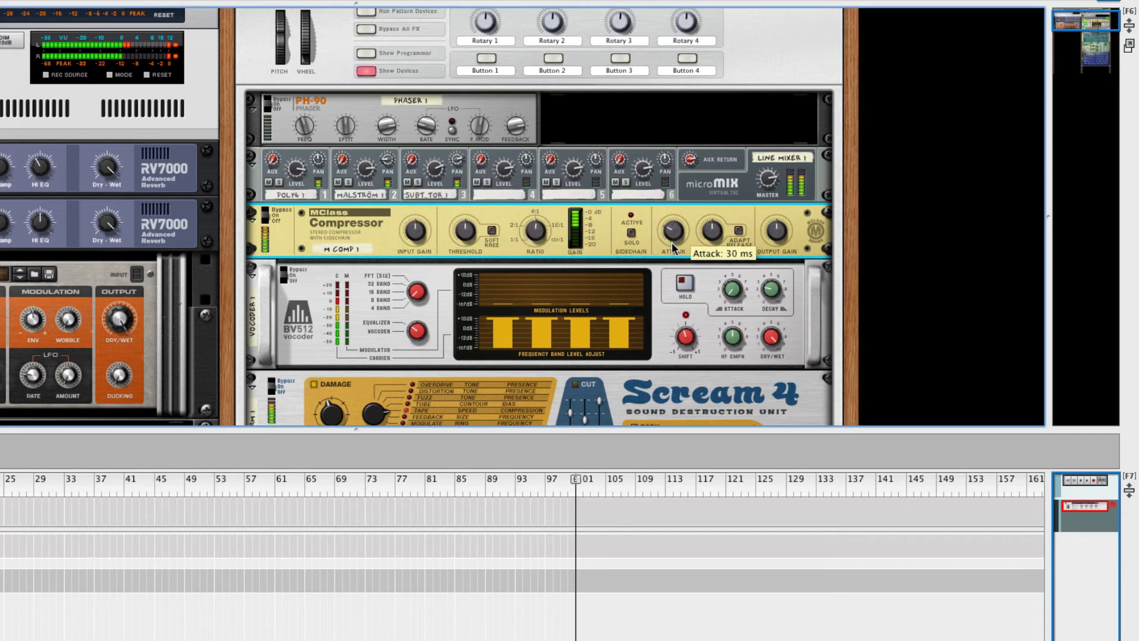
mouse_move(723, 232)
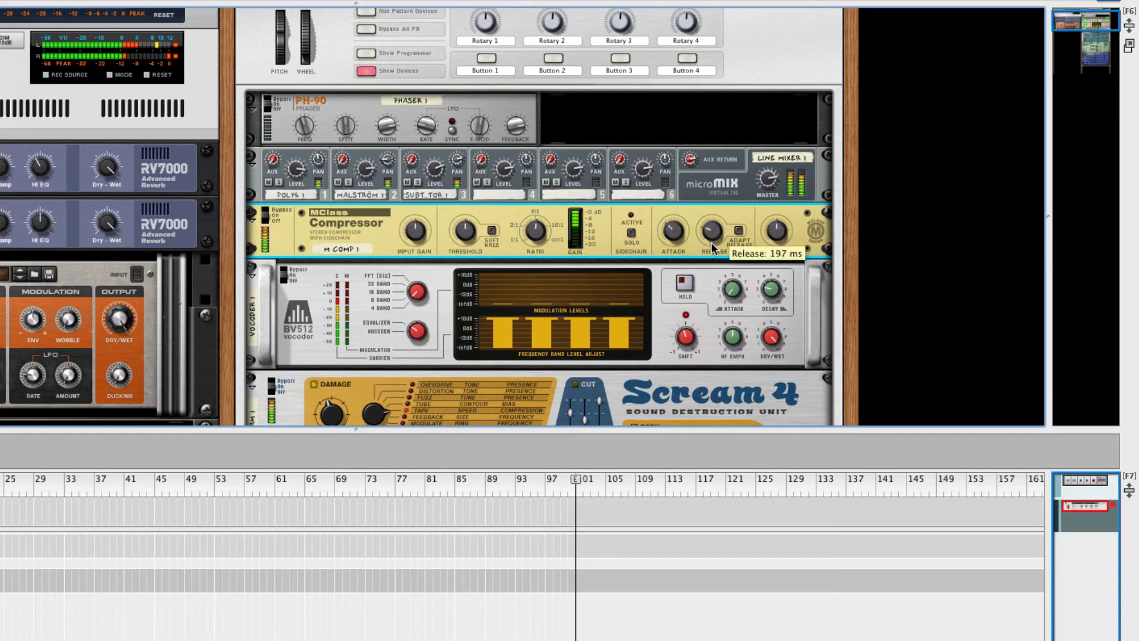
drag(725, 217, 713, 236)
mouse_move(773, 236)
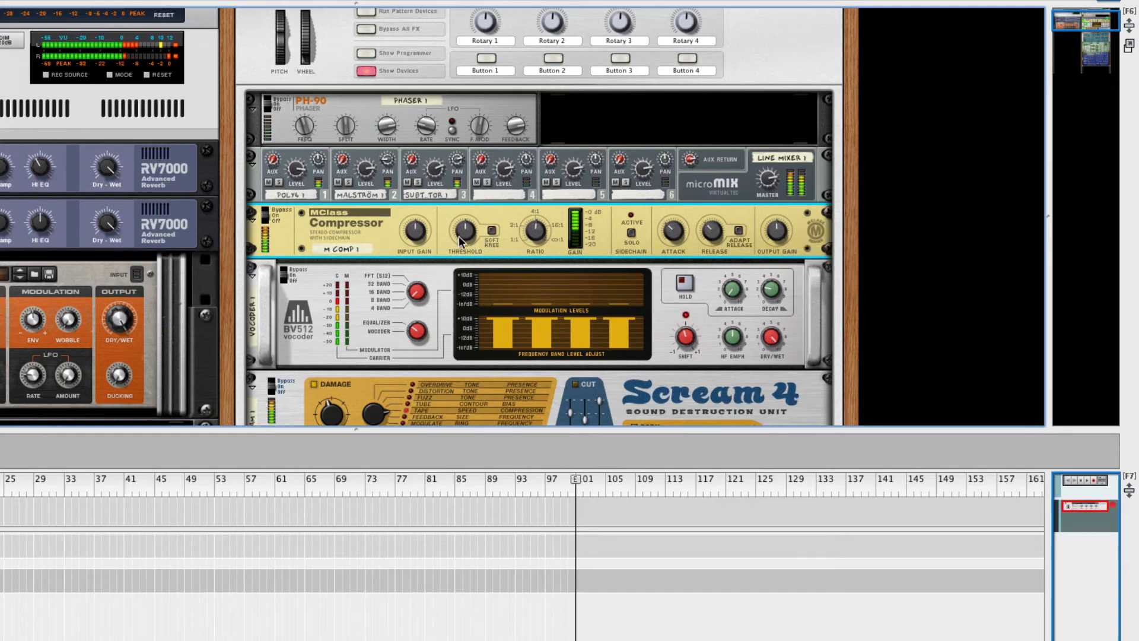
mouse_move(463, 238)
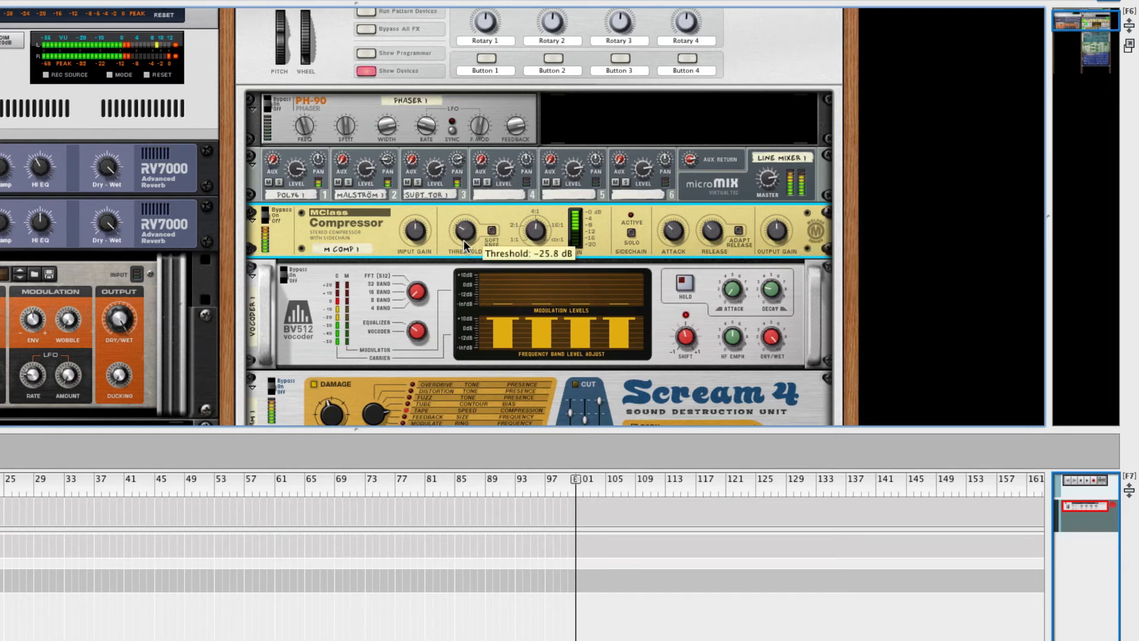
mouse_move(465, 245)
mouse_down()
mouse_move(457, 252)
mouse_move(462, 235)
mouse_up()
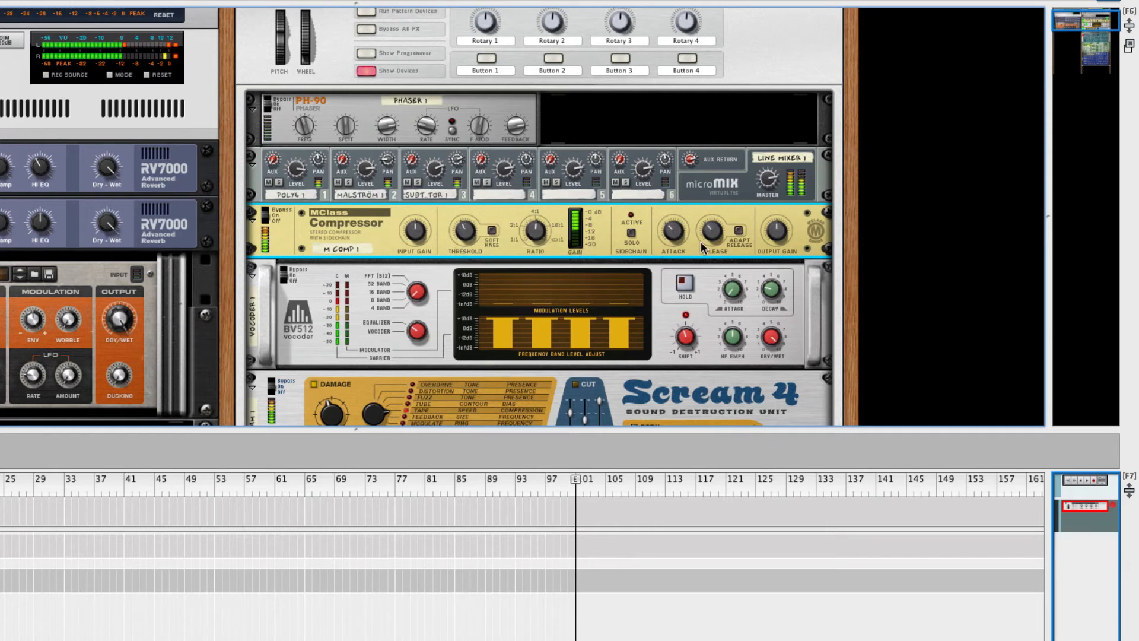
mouse_move(776, 232)
Set mixer channel 3's level to 106 and scroll the rack down to the Subtractor and Malström
click(435, 173)
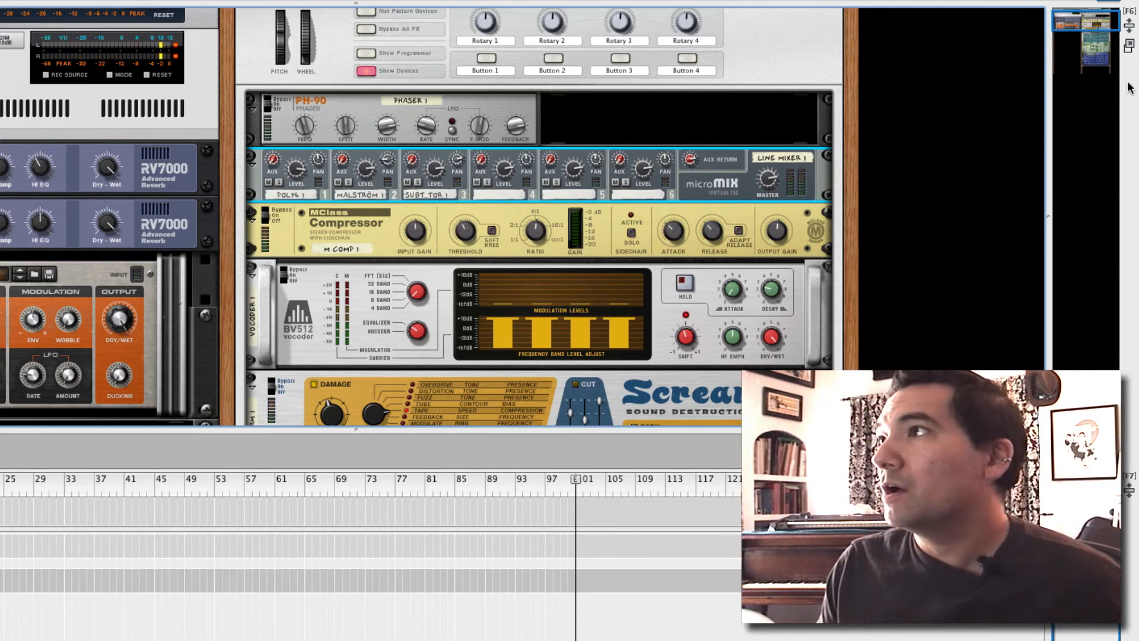
drag(1094, 24, 1091, 43)
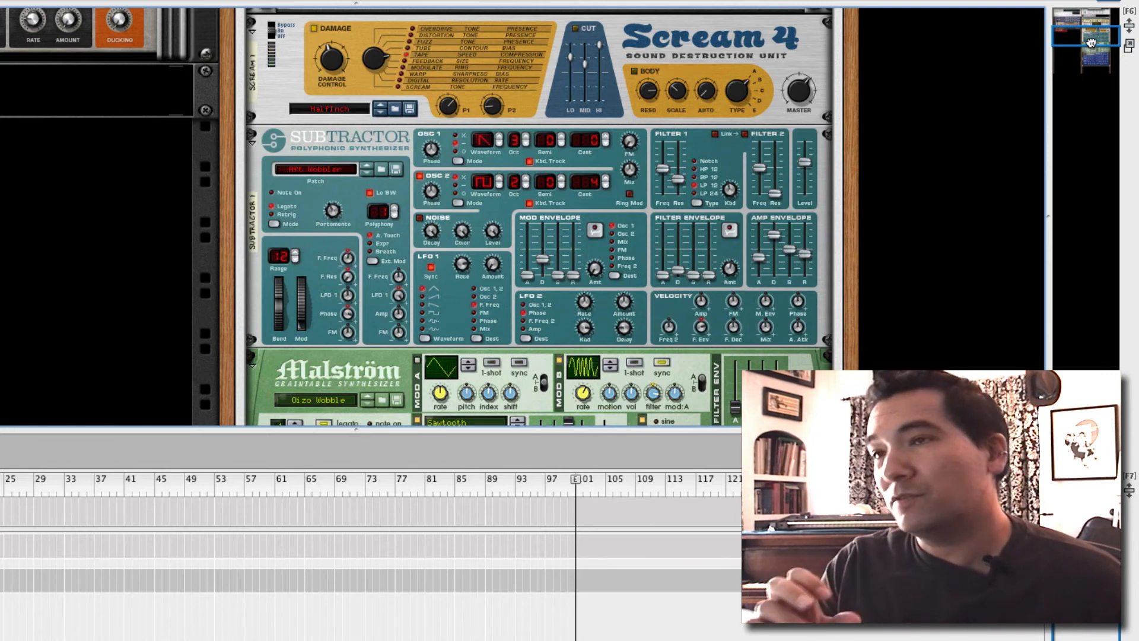
Scroll down to the Korg Polysix and raise its Bend Range from 2.00 to 10.81
drag(1090, 42, 1092, 47)
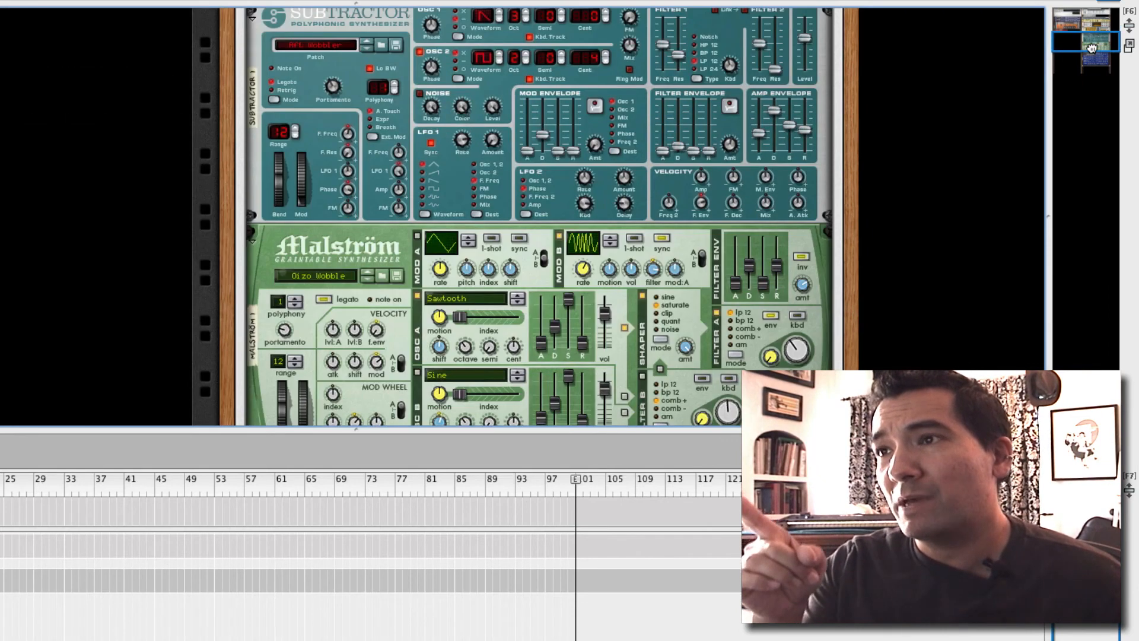
drag(1092, 48, 1092, 60)
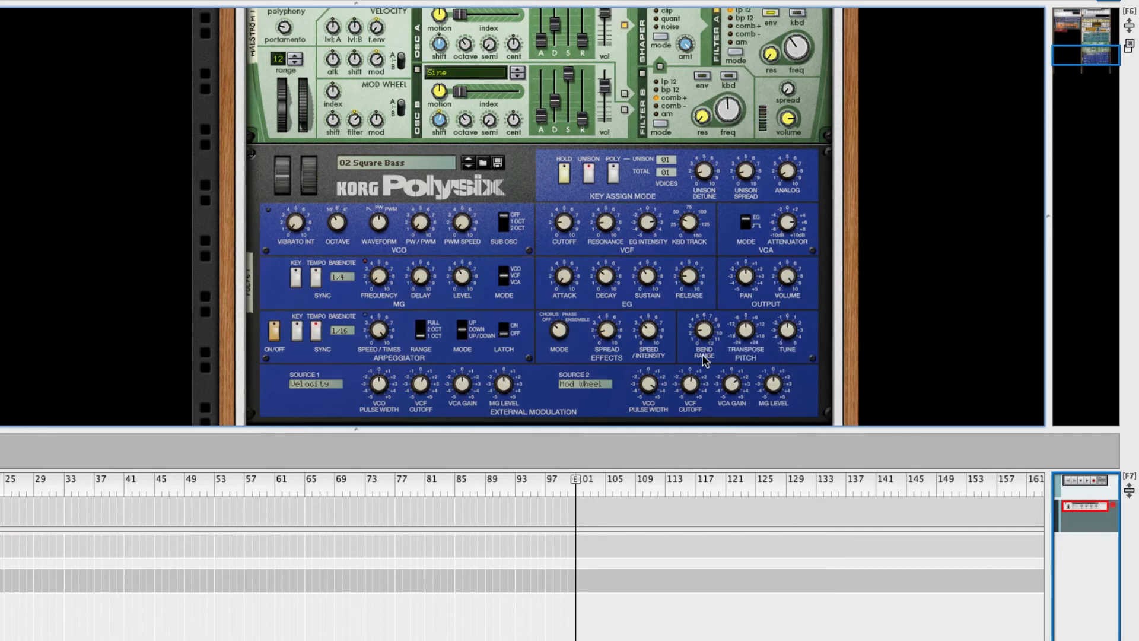
mouse_move(703, 335)
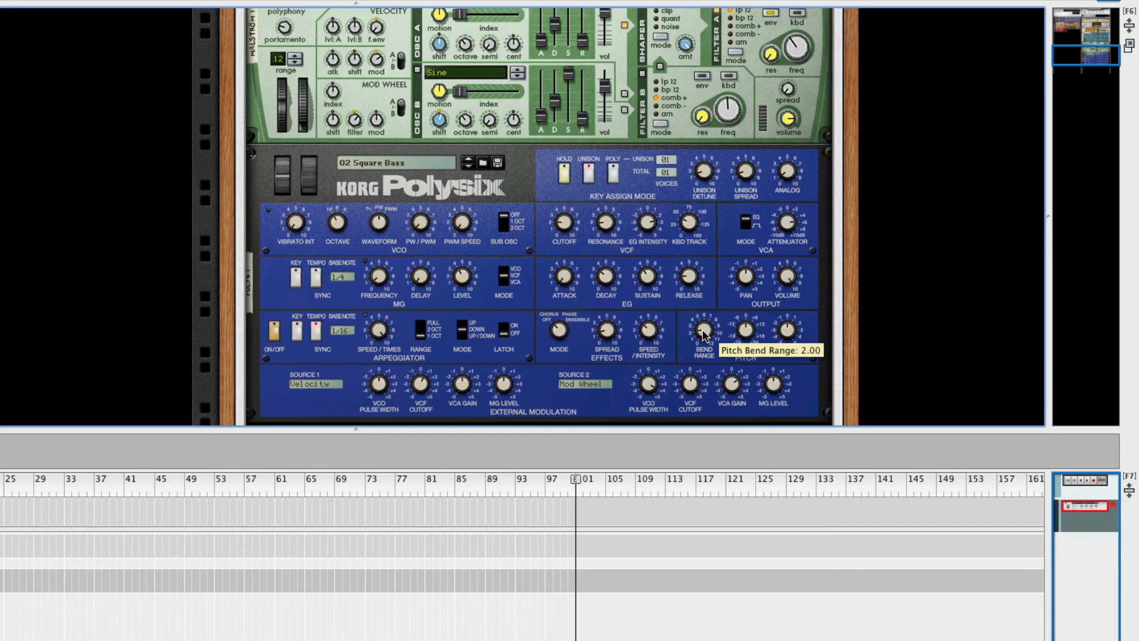
drag(704, 335, 721, 297)
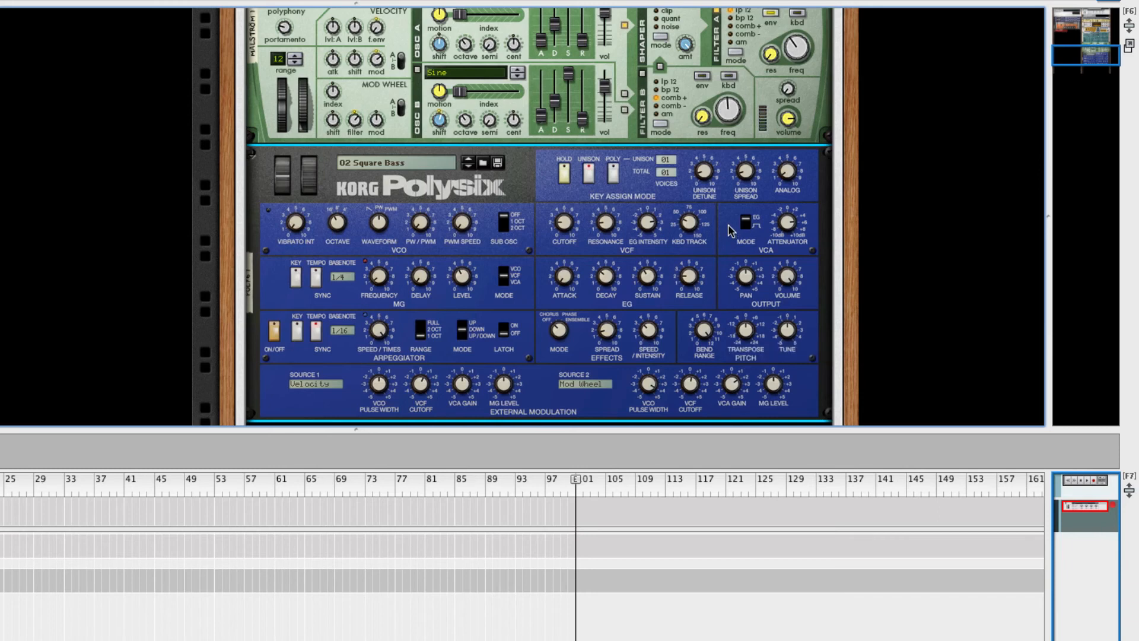
mouse_move(740, 332)
drag(1087, 57, 1091, 26)
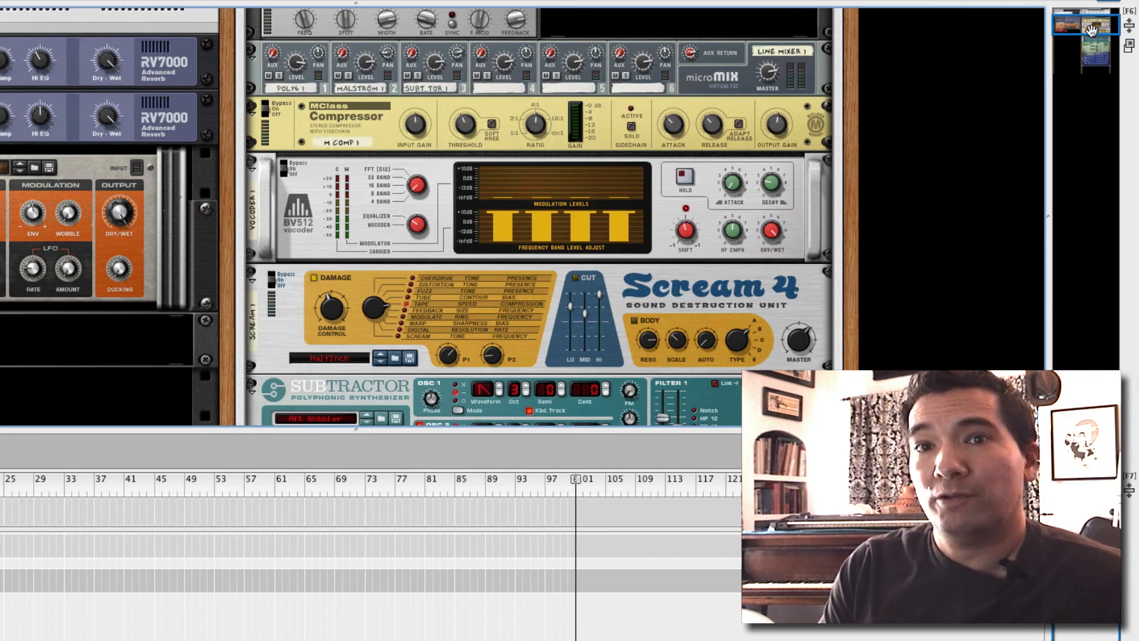
drag(1091, 30, 1091, 22)
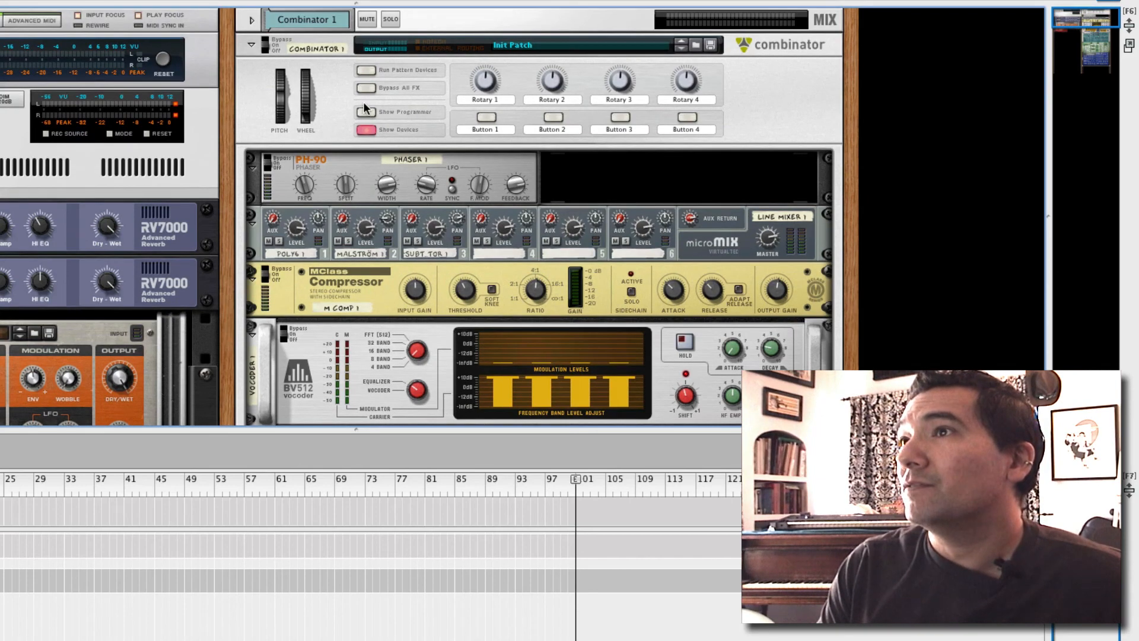
Save the Combinator patch to the Desktop as 'Hawk New Basss'
click(710, 45)
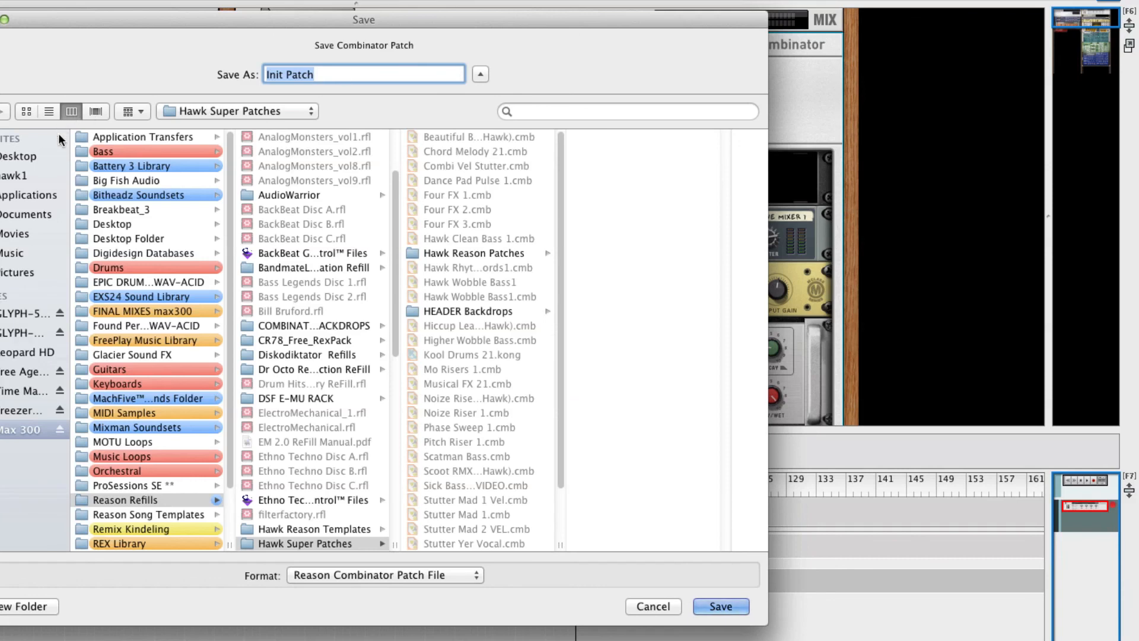
click(18, 156)
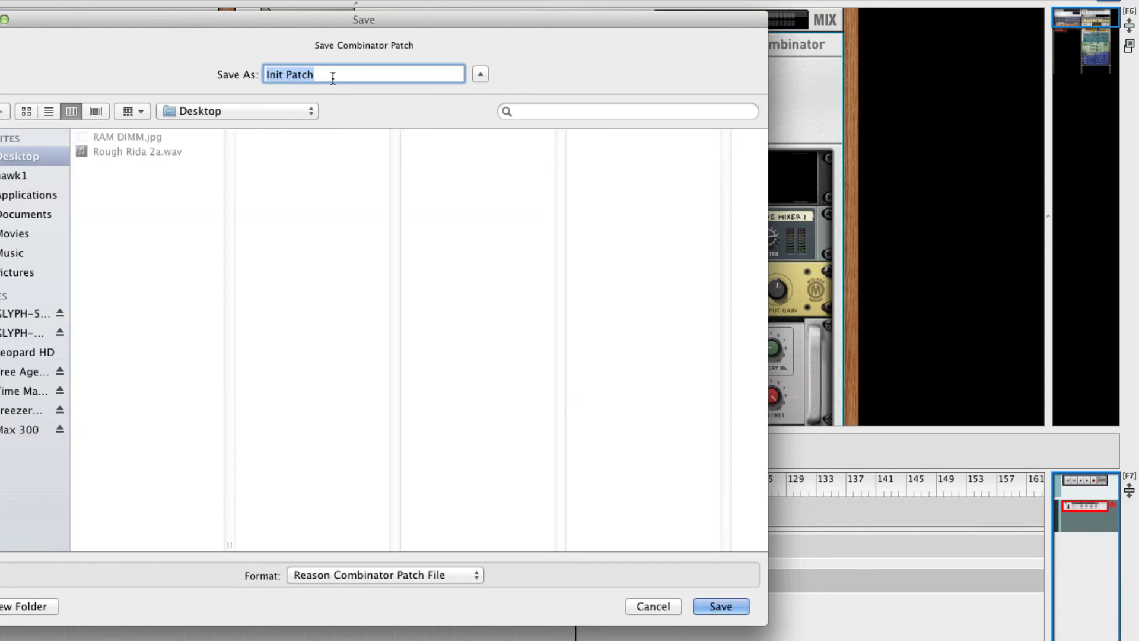
text(Hawk Ne)
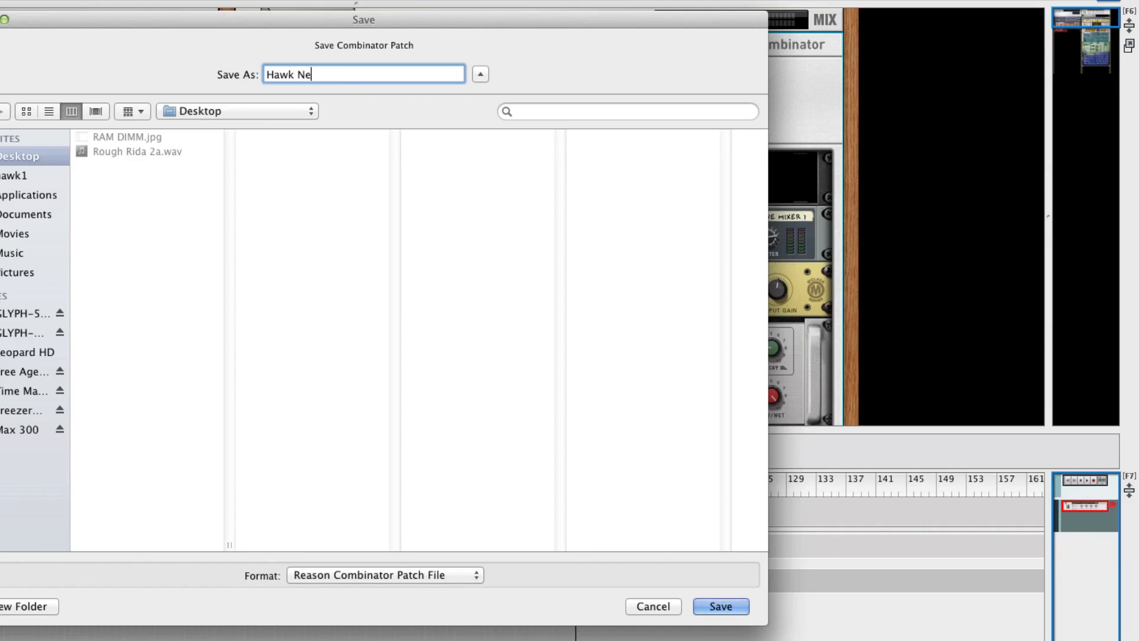
text(w Basss)
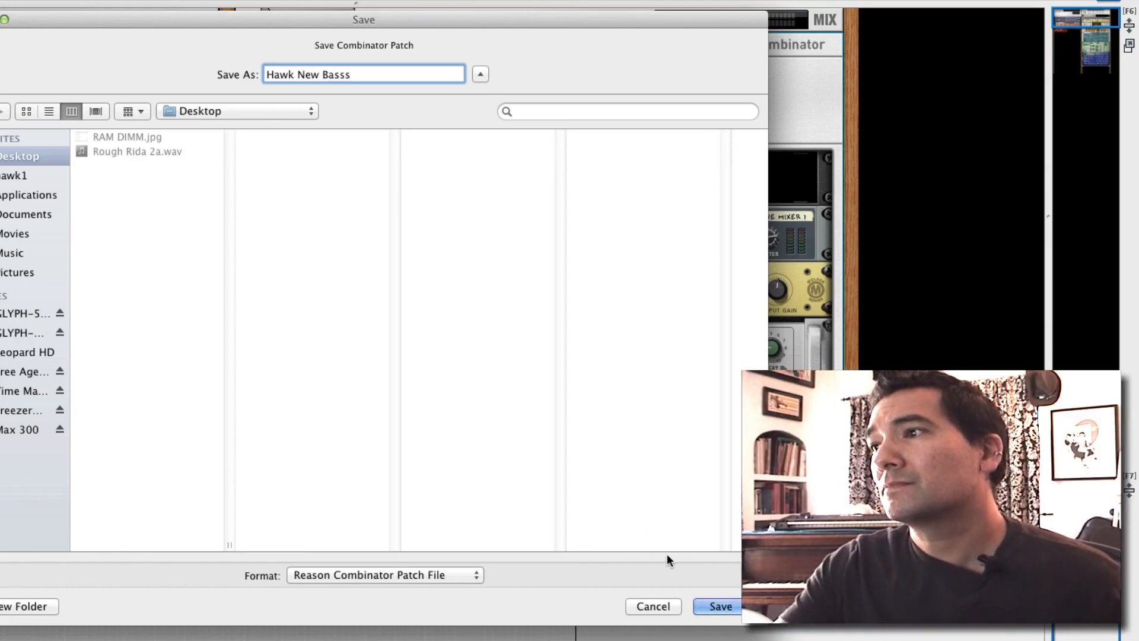
click(716, 608)
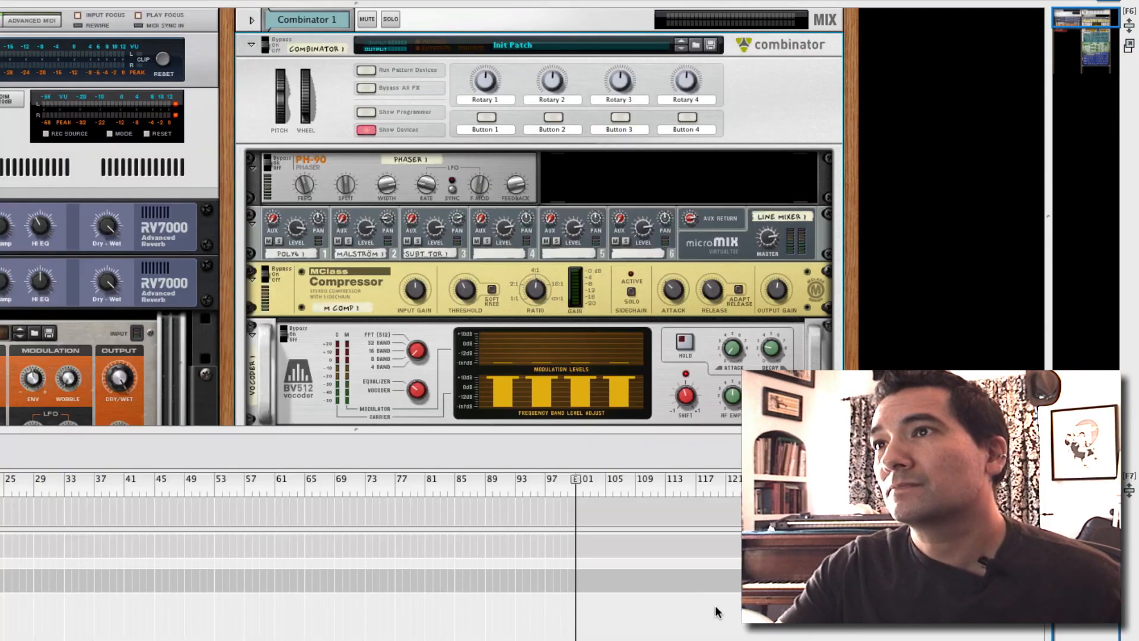